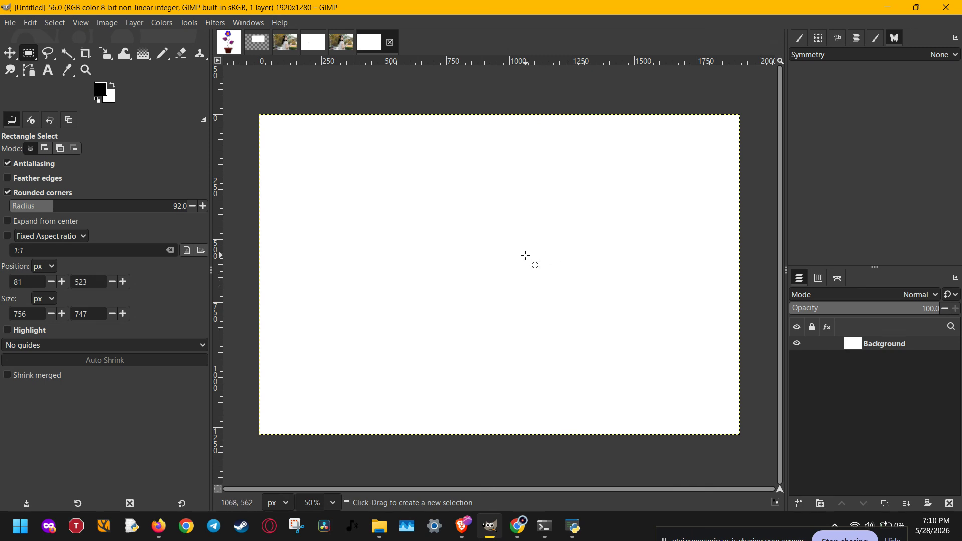
Add a text layer reading "Text" in Edwardian Script ITC Regular on the white canvas
click(51, 71)
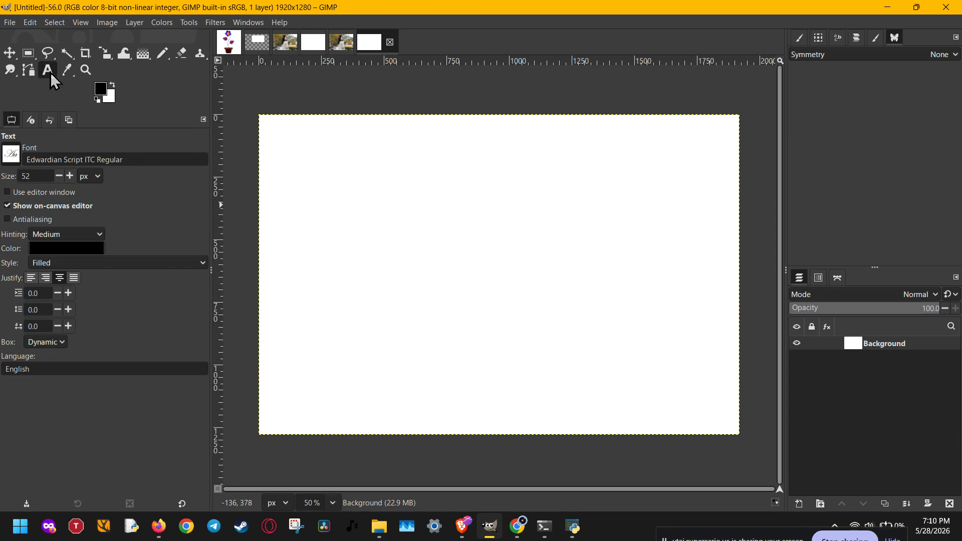
click(417, 227)
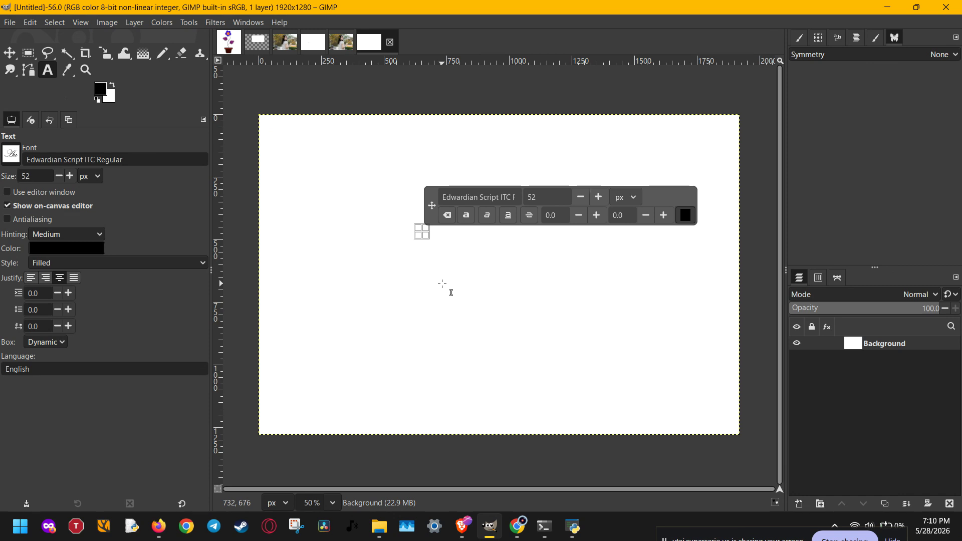
text(Text)
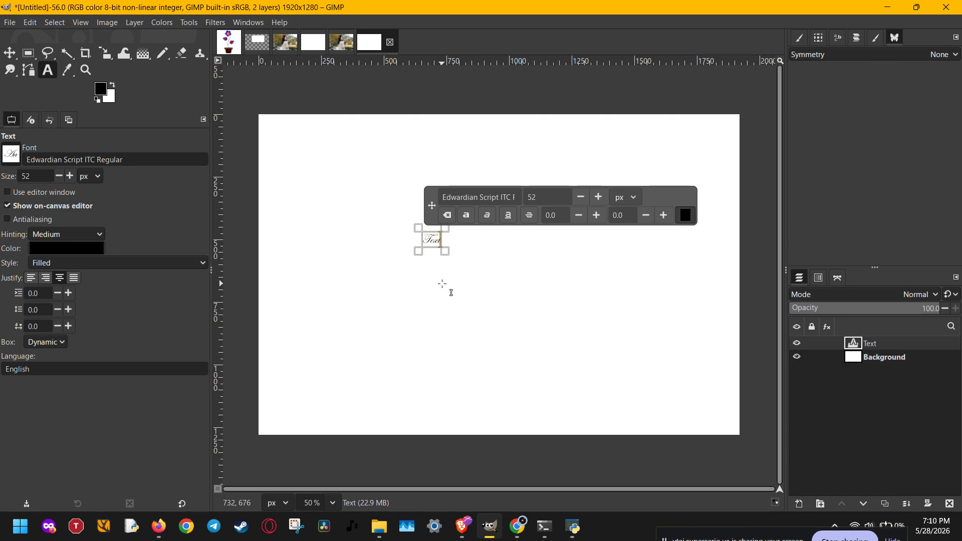
Set the size of the script lettering to 752 px and finish editing the text
click(529, 197)
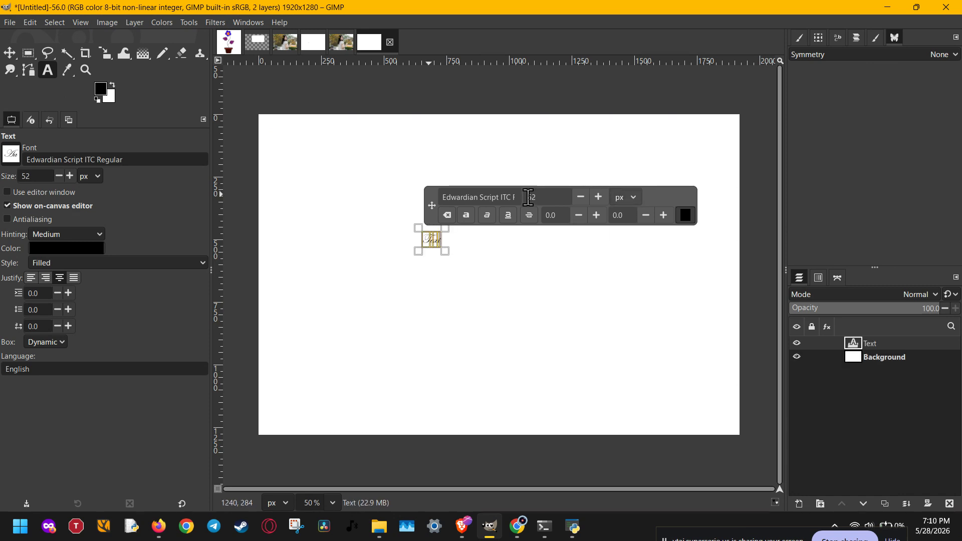
text(9)
key(Return)
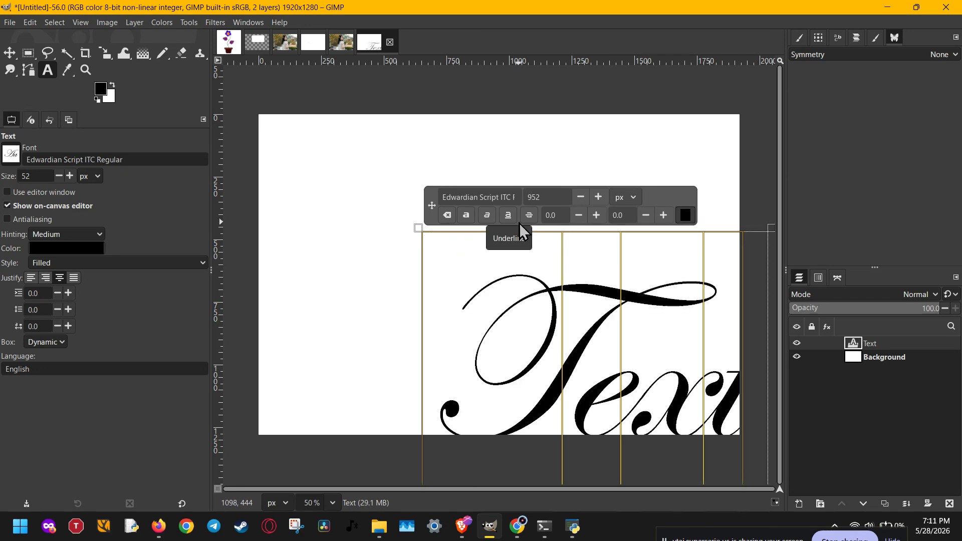
key(BackSpace)
text(7)
key(Return)
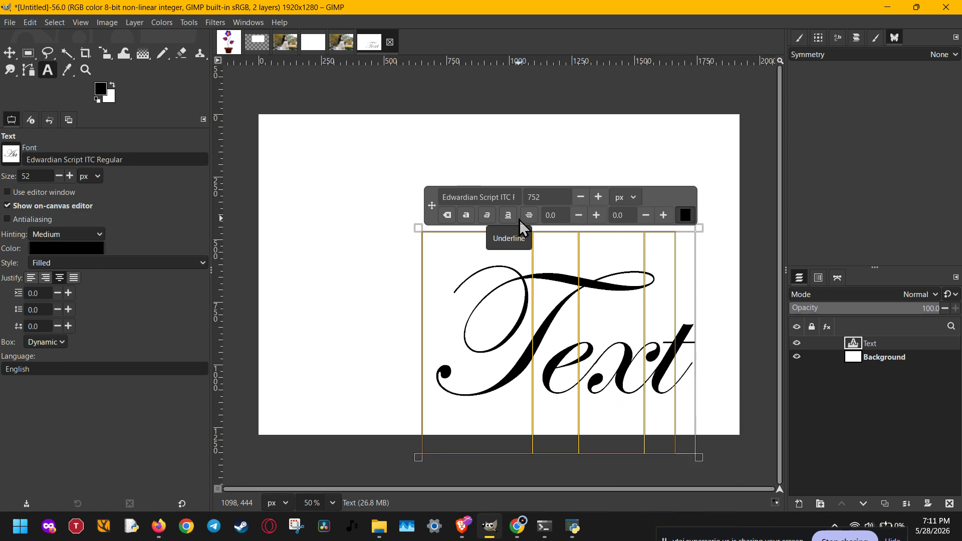
key(Escape)
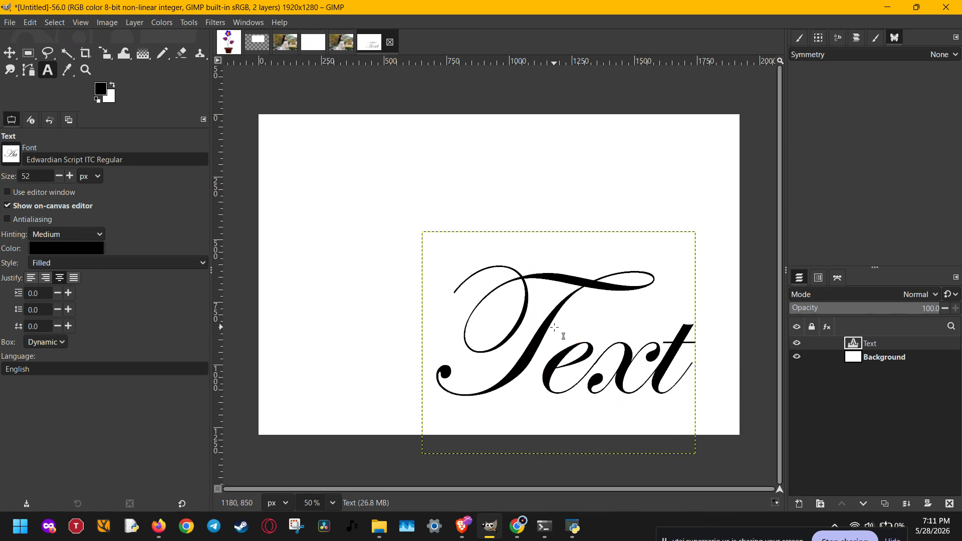
Move the large script lettering up and to the left so it sits in the middle of the canvas
click(533, 339)
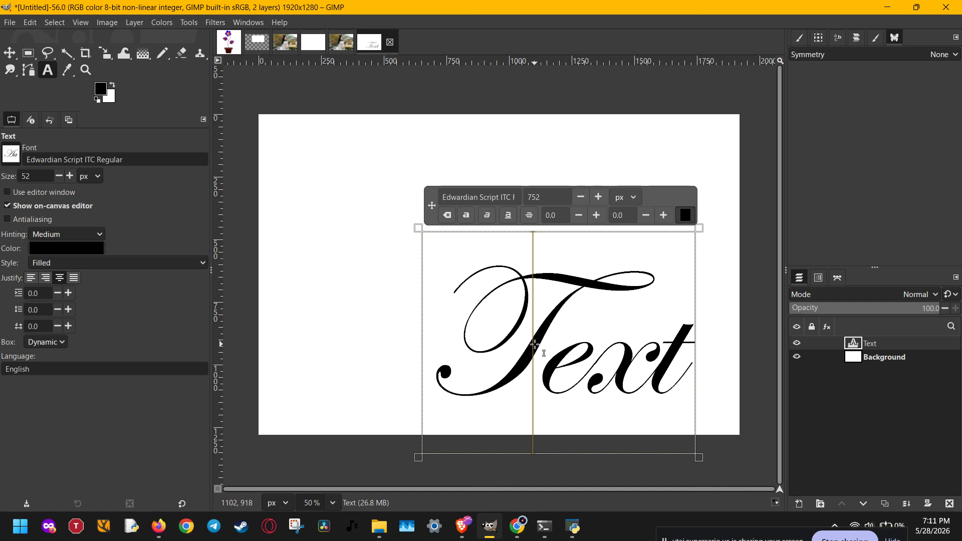
drag(537, 343, 490, 305)
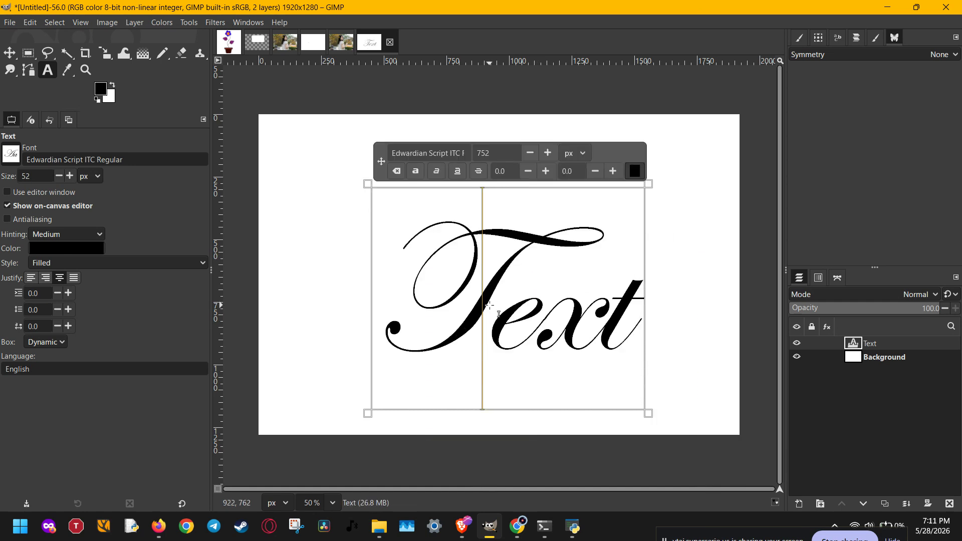
key(Escape)
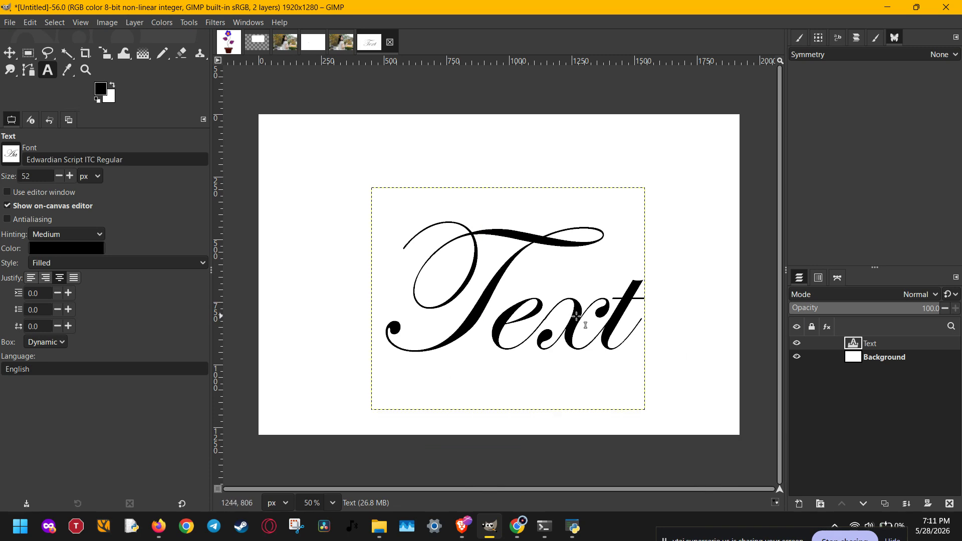
click(491, 281)
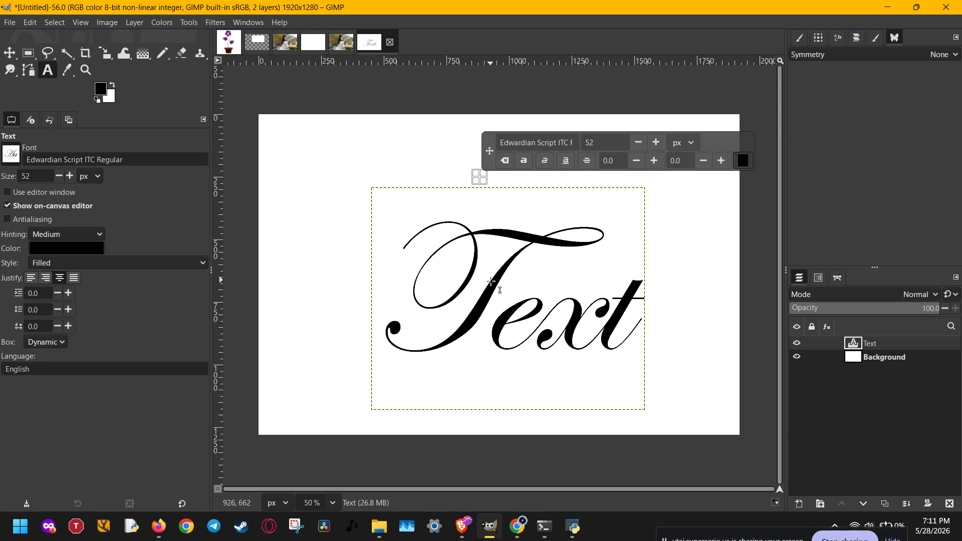
click(394, 249)
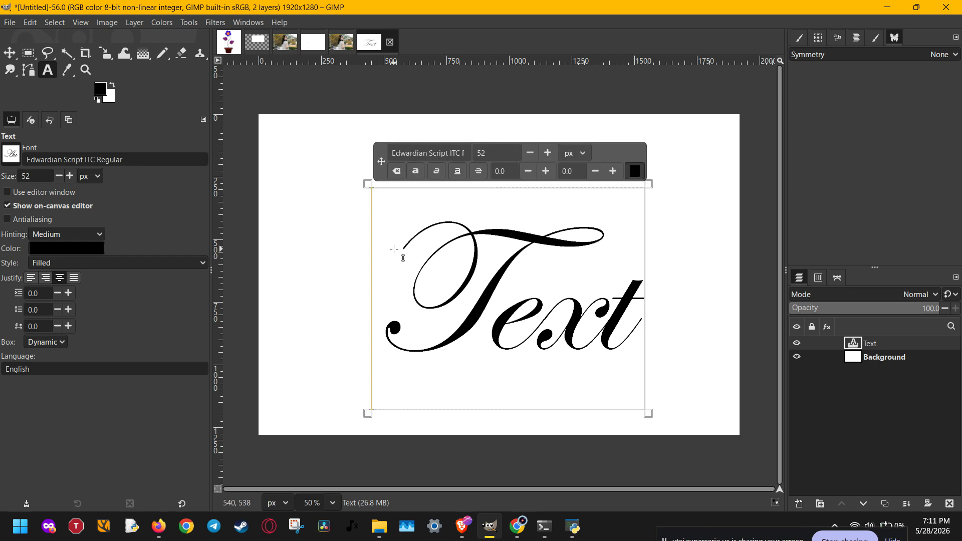
key(Escape)
click(358, 247)
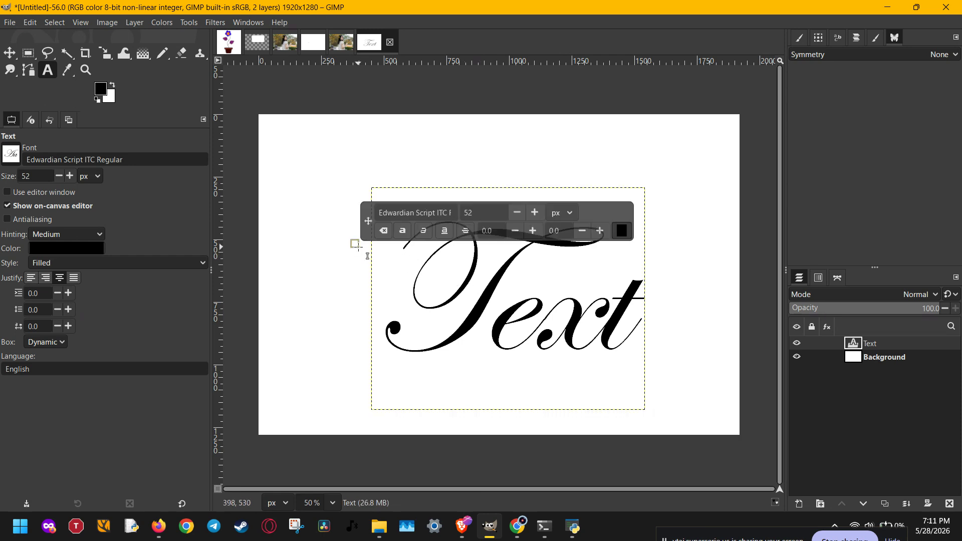
text(Text)
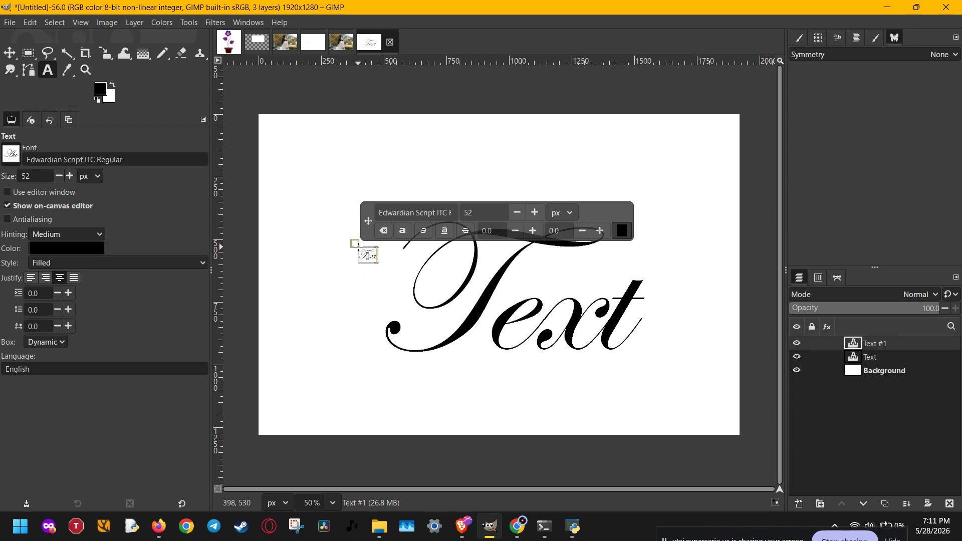
key(ctrl+a)
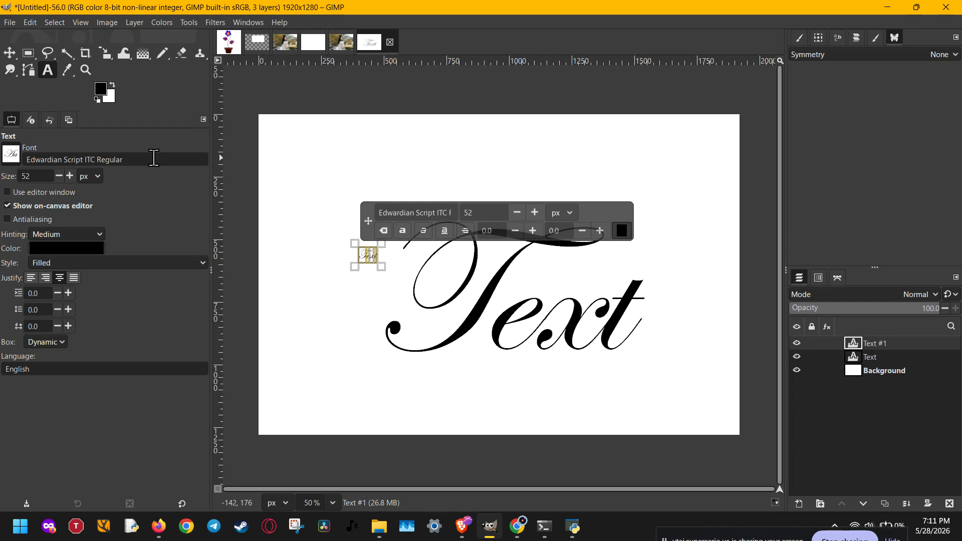
key(Escape)
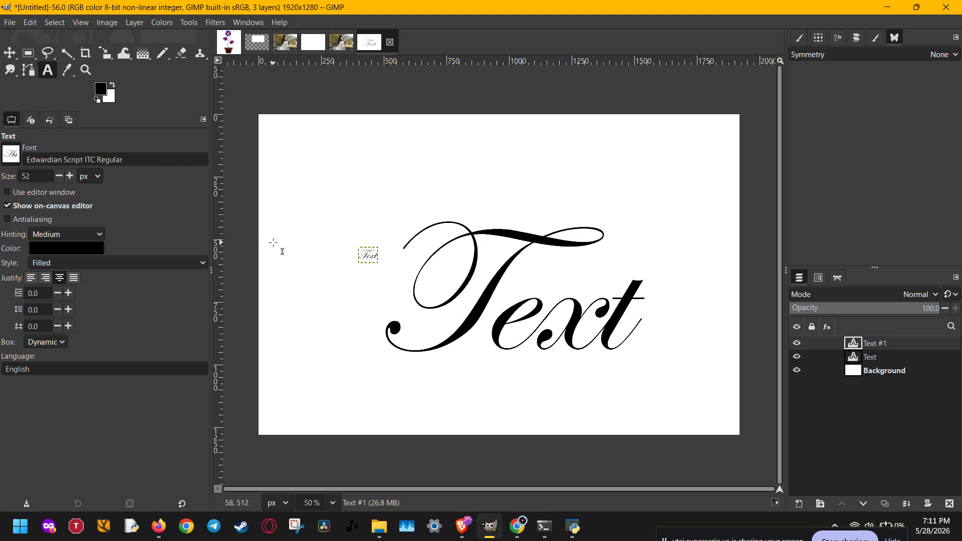
click(378, 265)
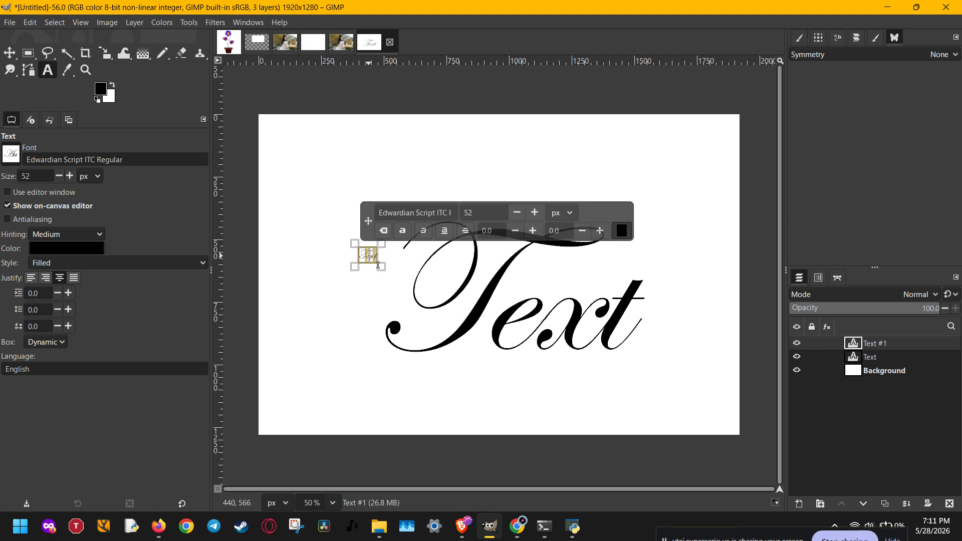
key(Escape)
key(Delete)
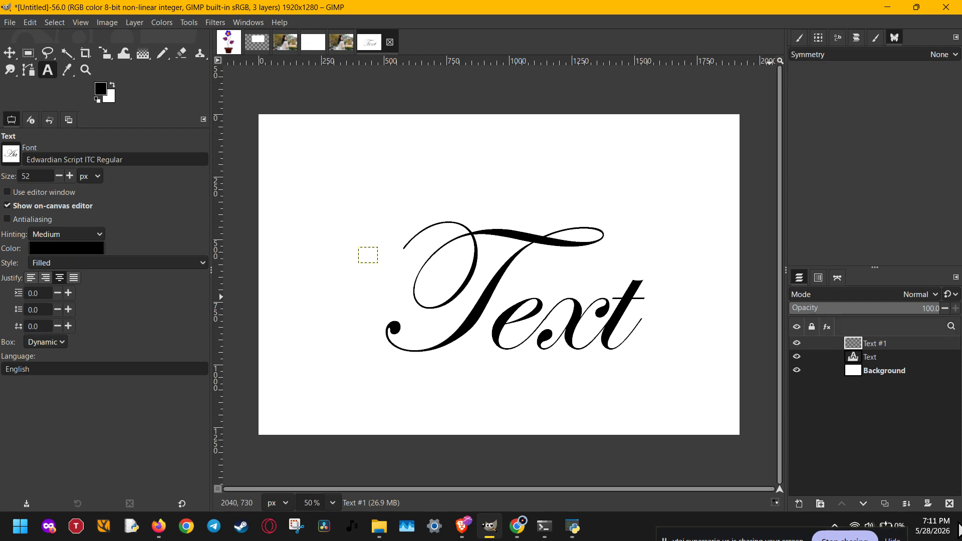
click(950, 504)
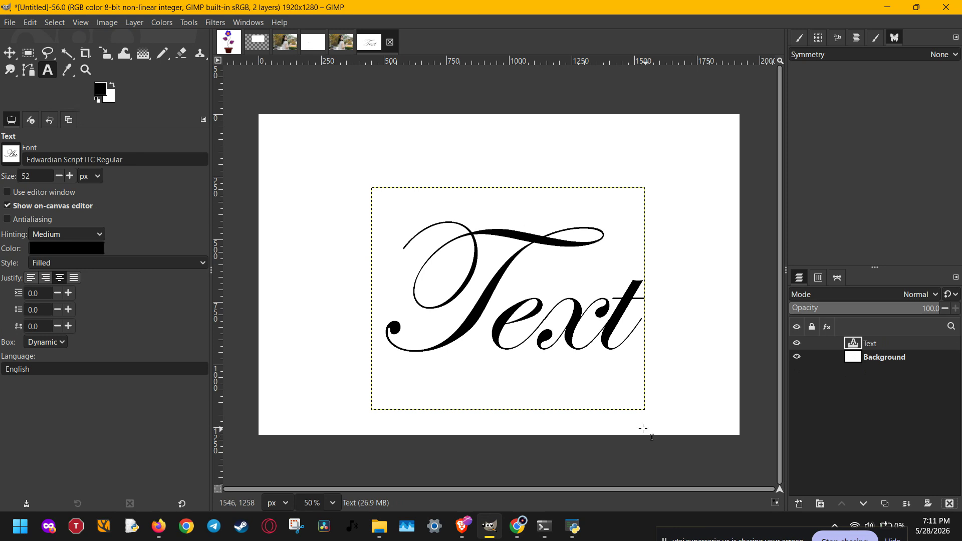
Add a second text layer reading "Text" beside the script lettering and set its font to Cooper Black Regular
click(358, 273)
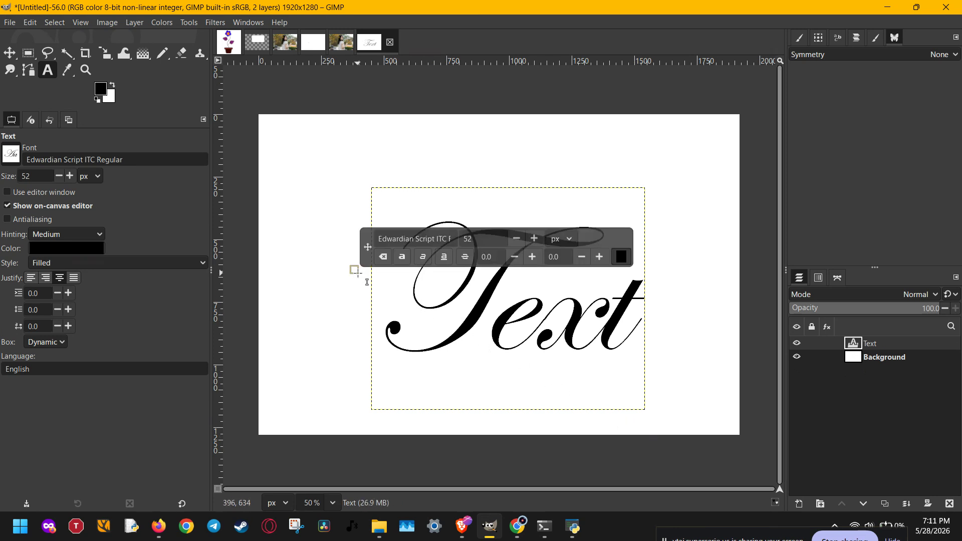
text(Text)
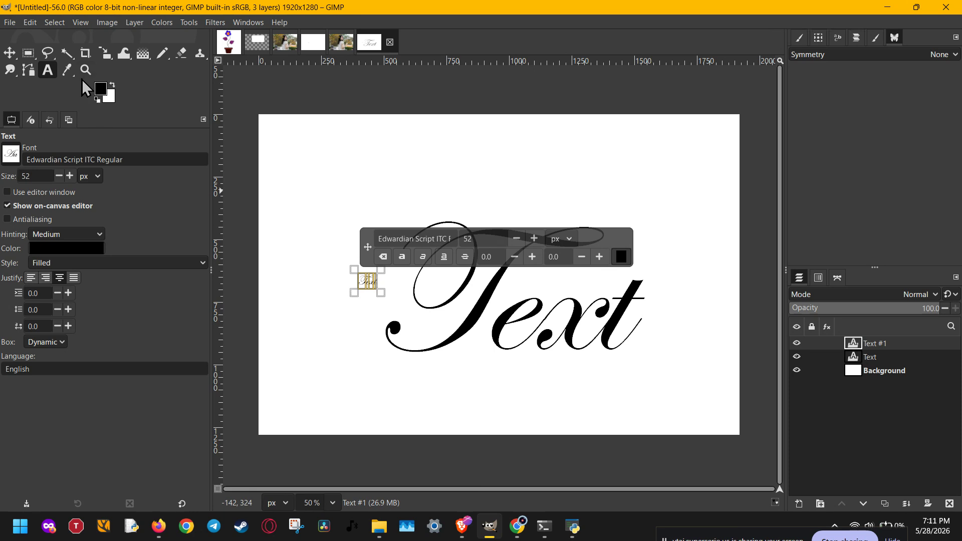
click(75, 160)
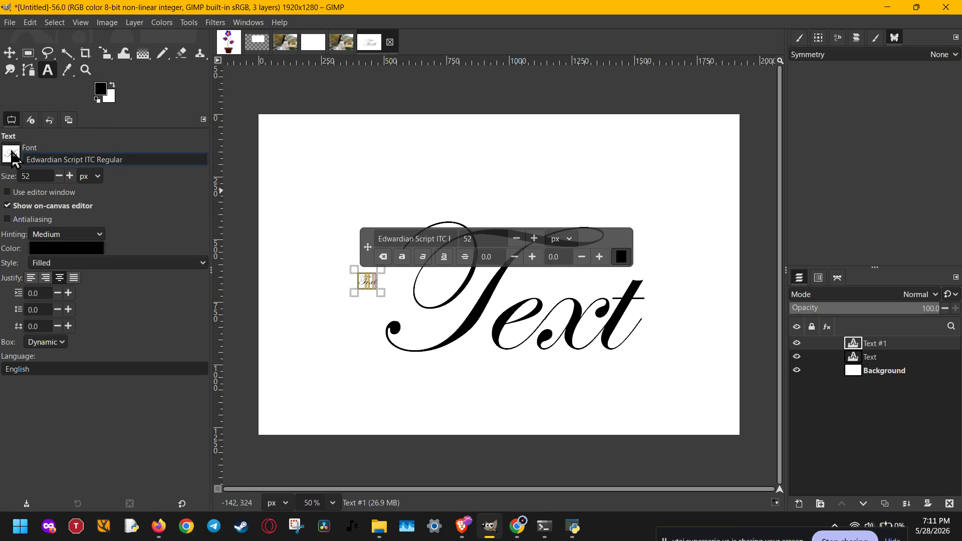
click(11, 154)
scroll(43, 226, up, 5)
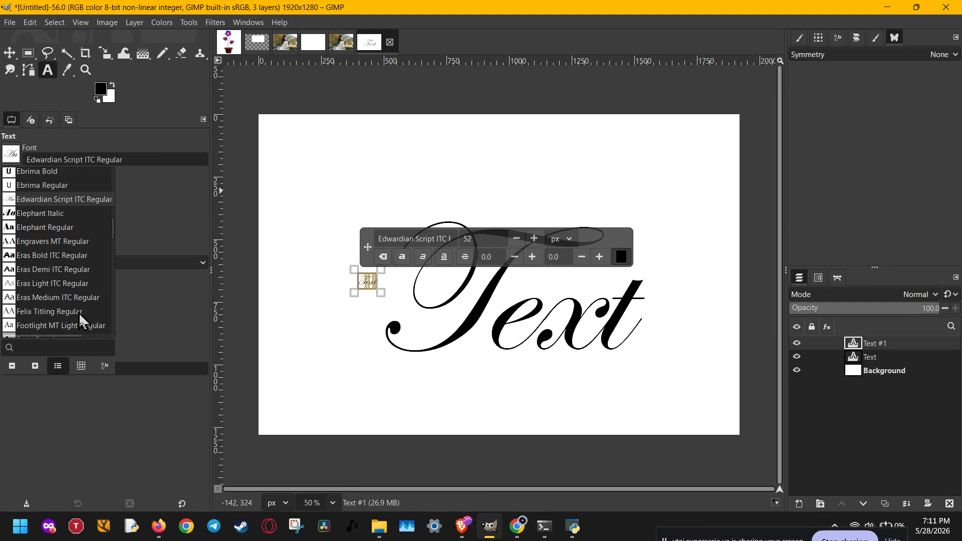
scroll(40, 230, up, 5)
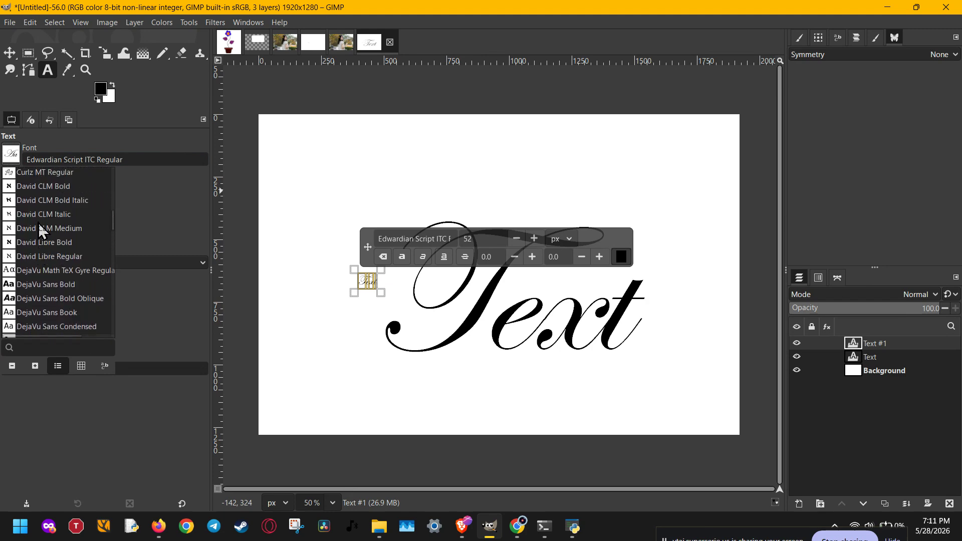
click(38, 258)
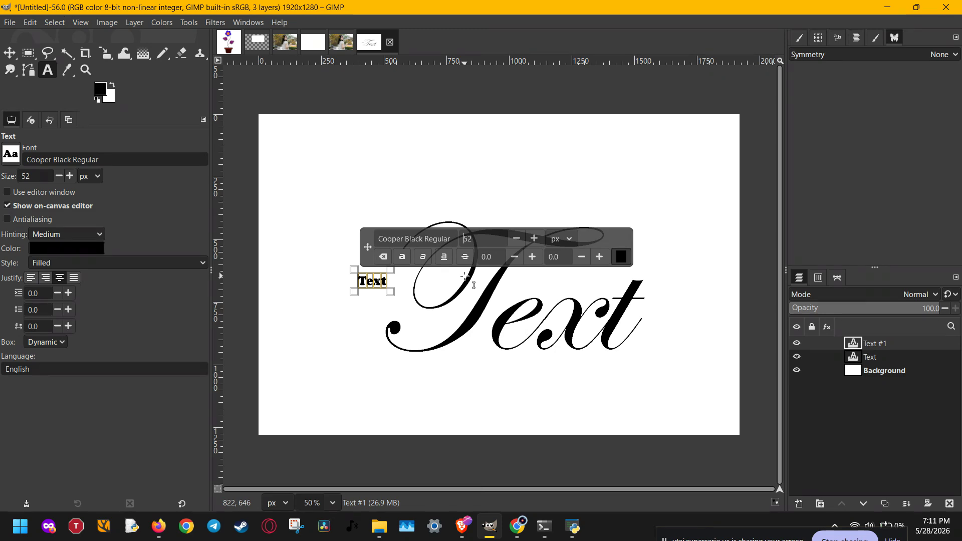
Enlarge the Cooper Black text to 552 px and move it up so it overlaps the script lettering
text(5)
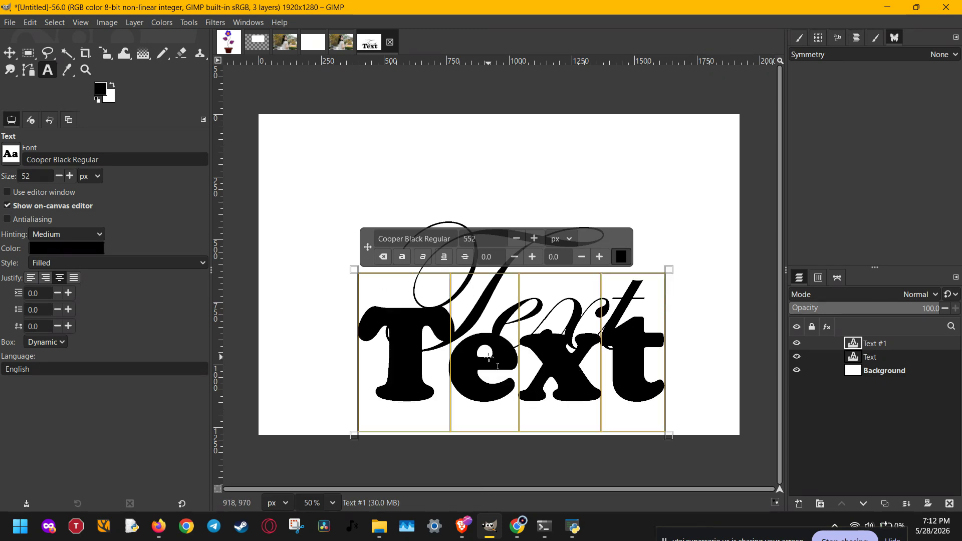
drag(403, 361, 409, 300)
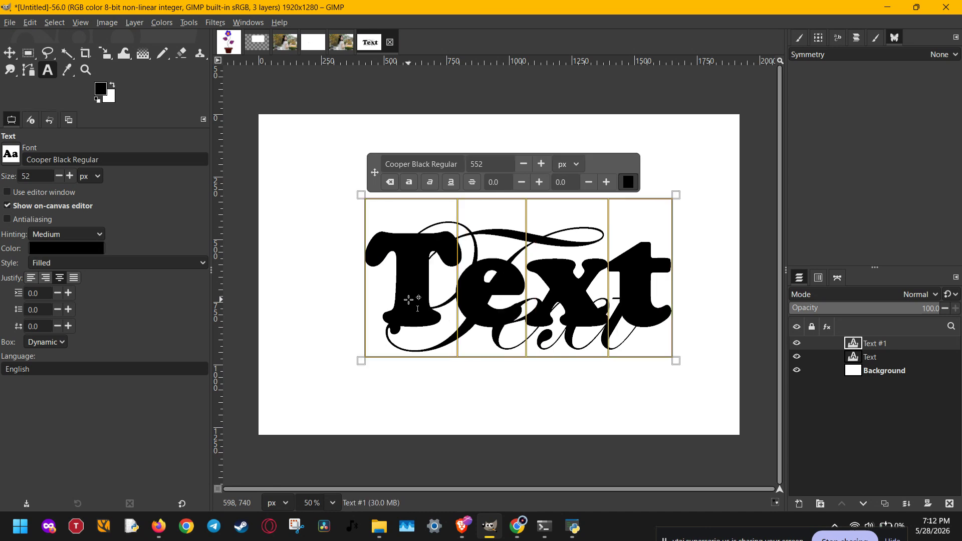
Colour the Cooper Black text pure red and place its layer below the script text layer
click(65, 249)
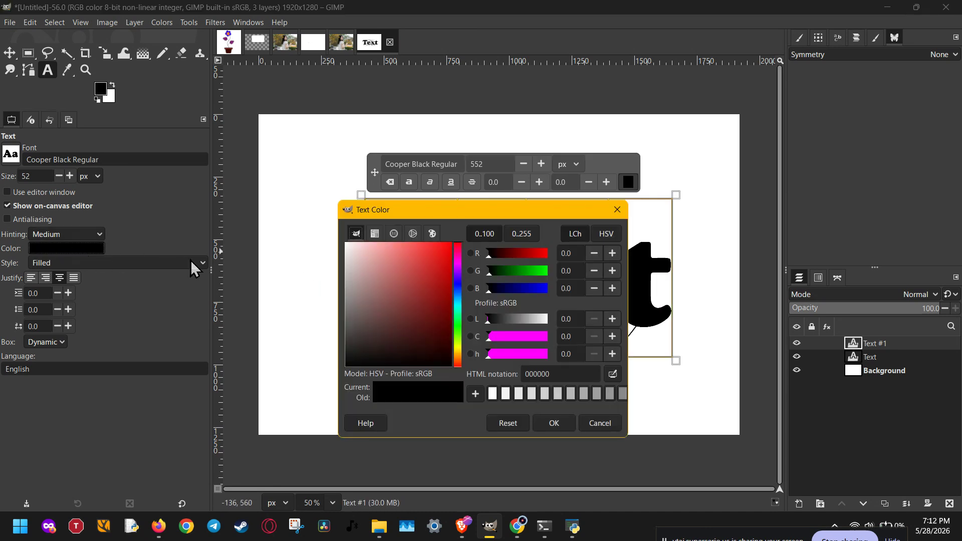
drag(388, 267, 455, 236)
click(549, 422)
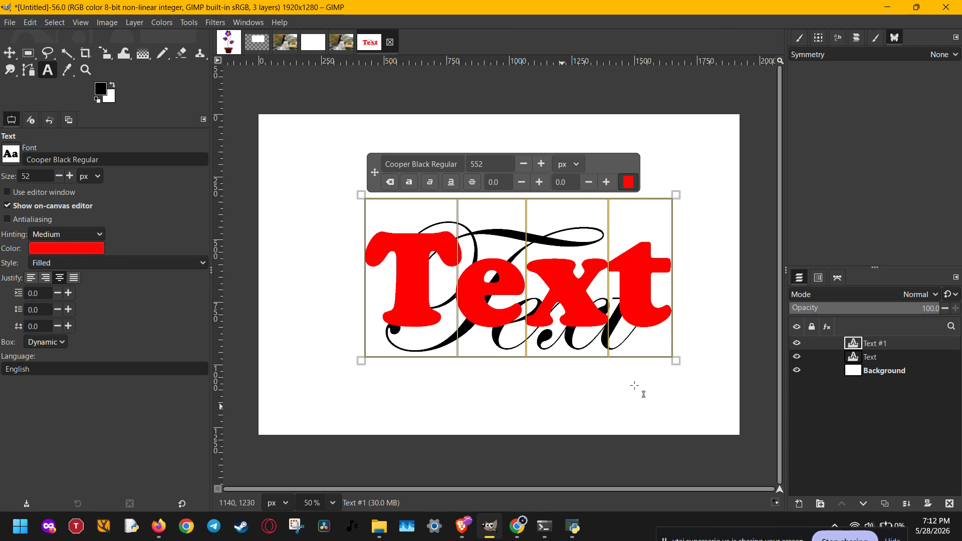
drag(881, 345, 882, 359)
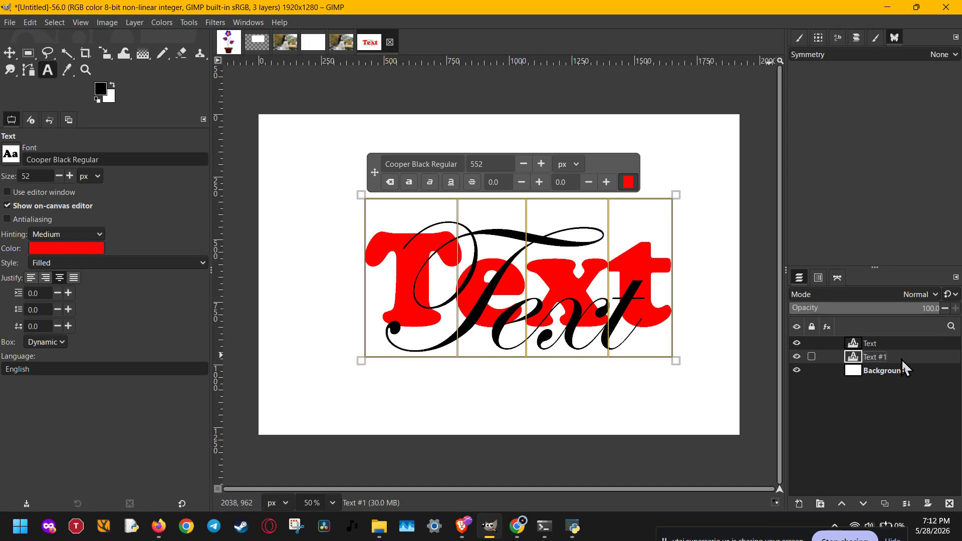
Add a white (full opacity) layer mask to the black script text layer and leave text editing
click(905, 348)
right_click(904, 347)
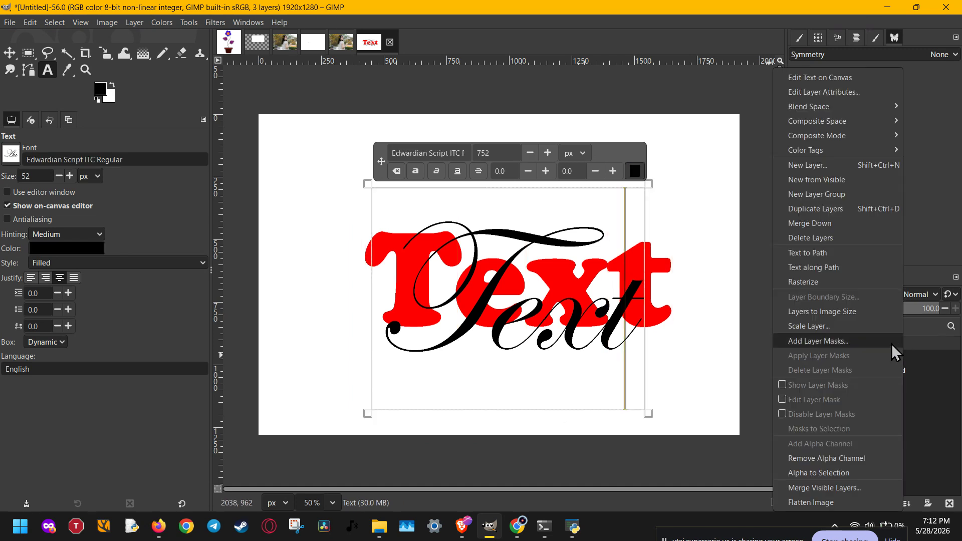
click(825, 340)
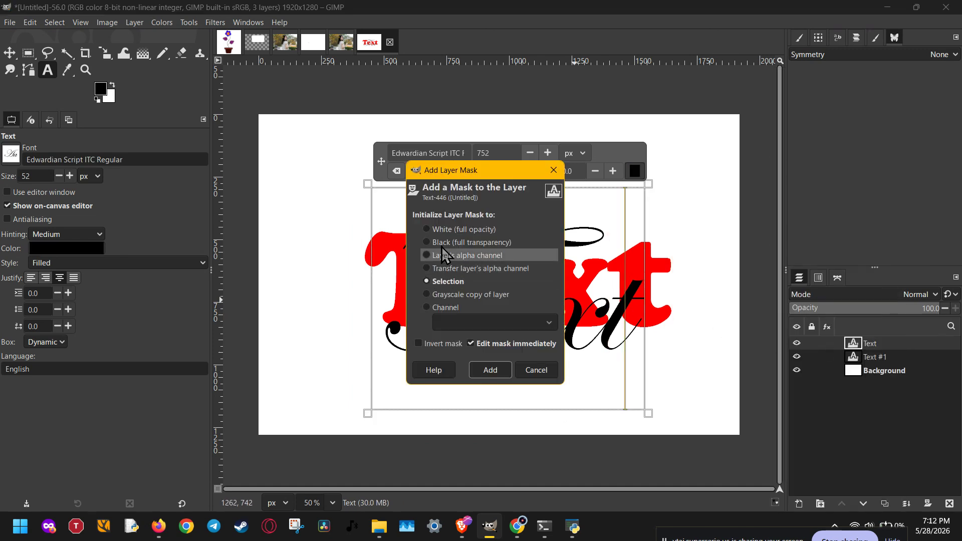
click(491, 369)
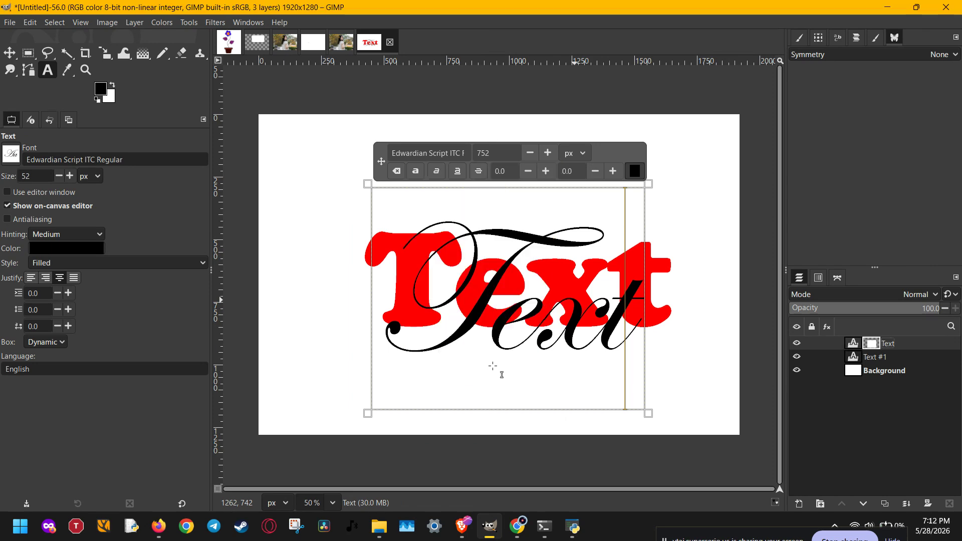
right_click(891, 345)
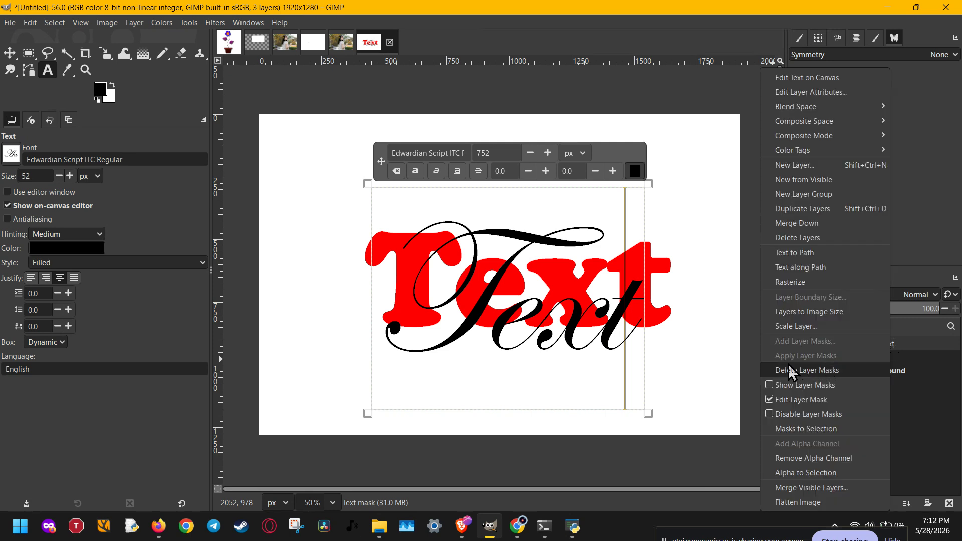
key(Escape)
key(Escape)
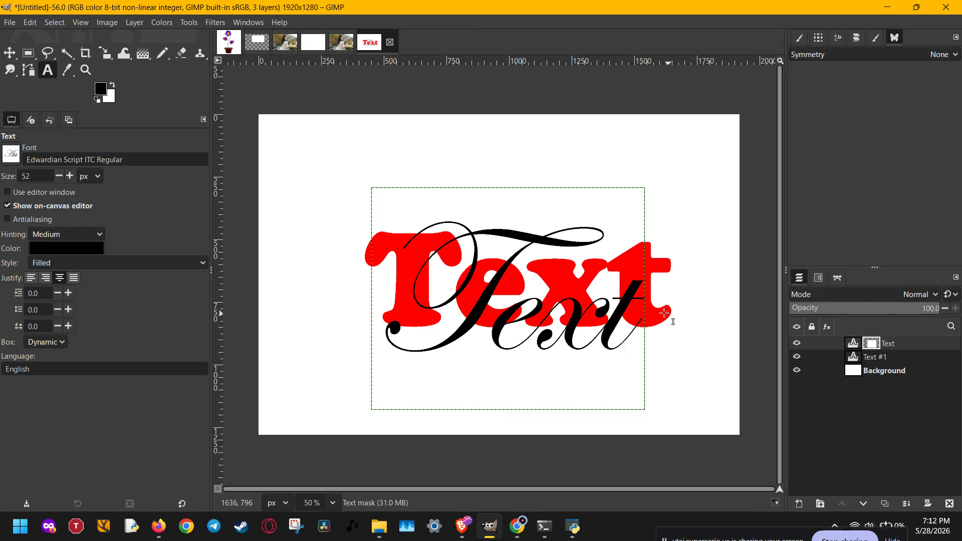
Paint black with the Pencil on the script layer's mask to hide the script's ball end over the red T's foot
key(n)
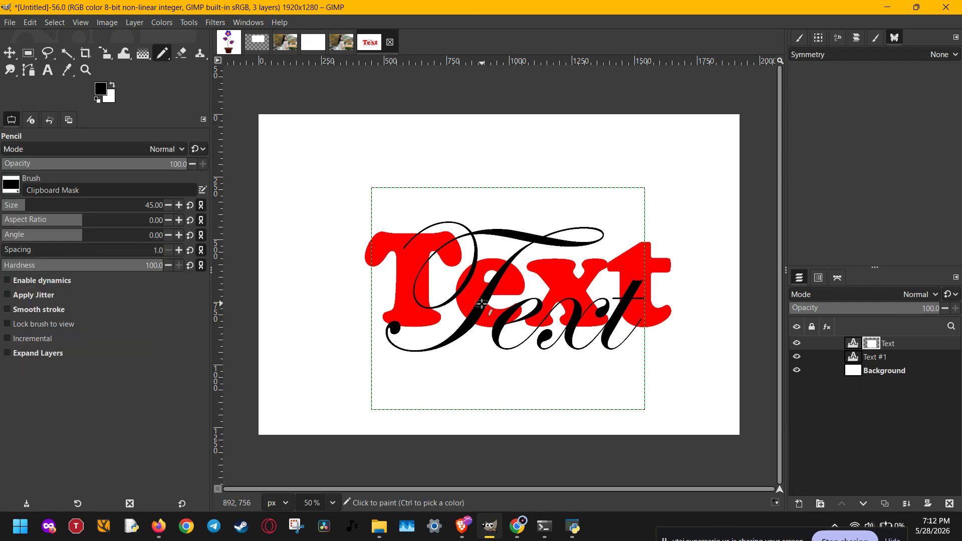
scroll(446, 287, up, 1)
scroll(447, 287, up, 4)
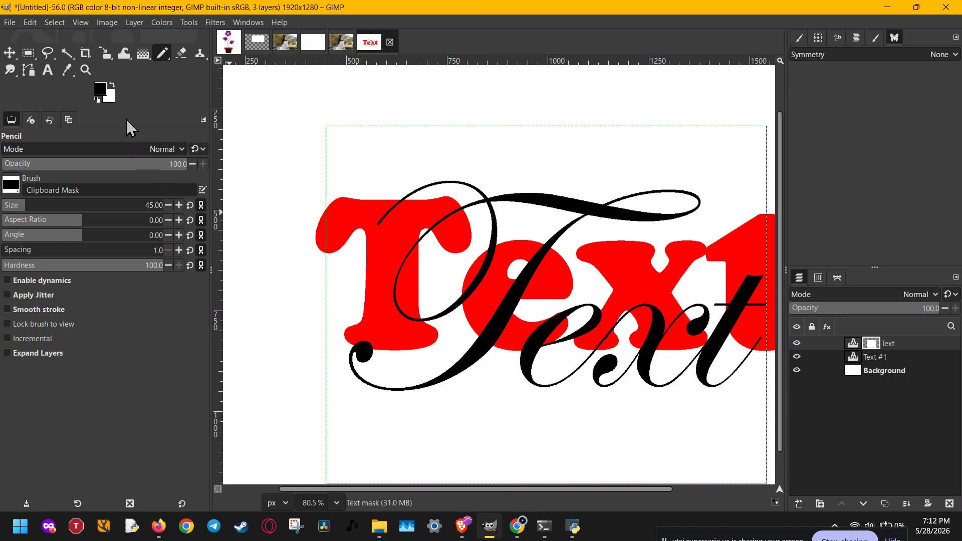
click(101, 90)
key(Escape)
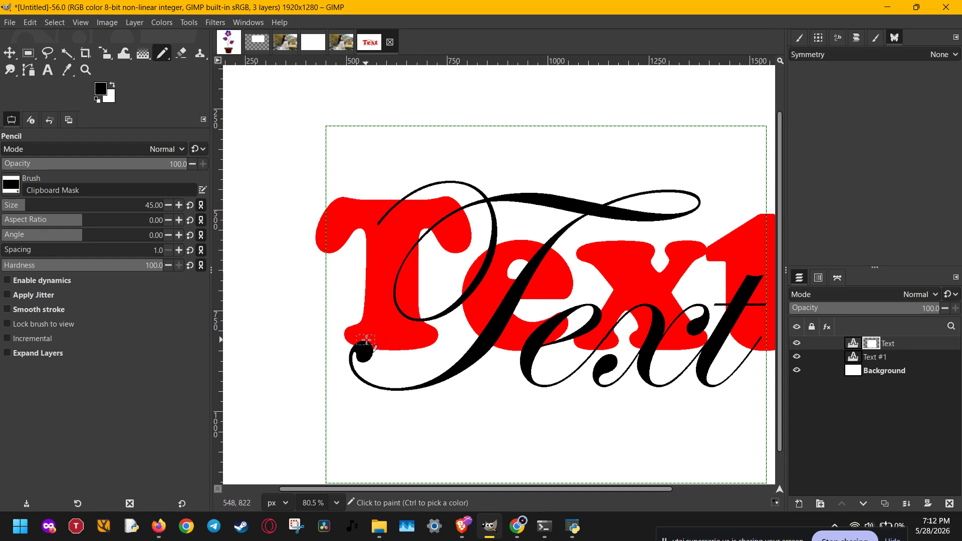
scroll(382, 342, up, 6)
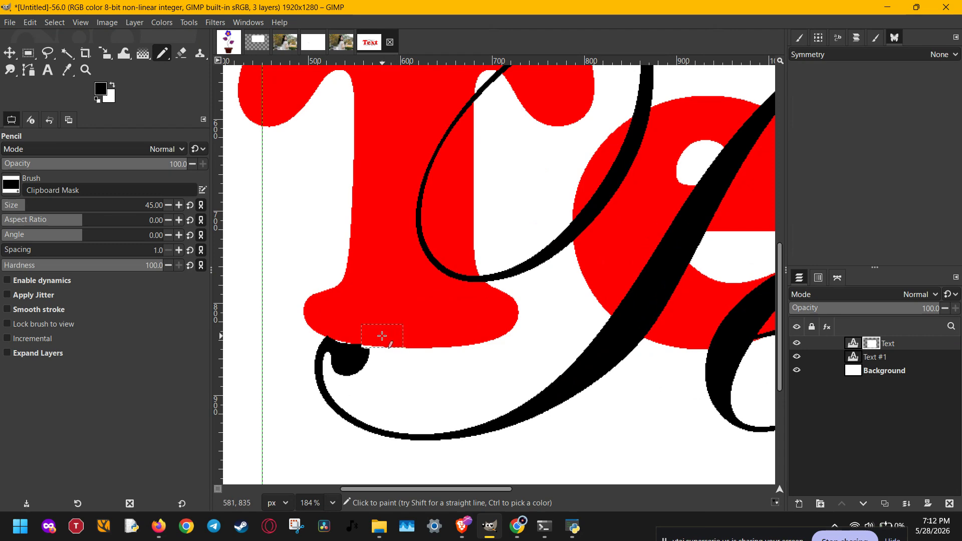
click(344, 324)
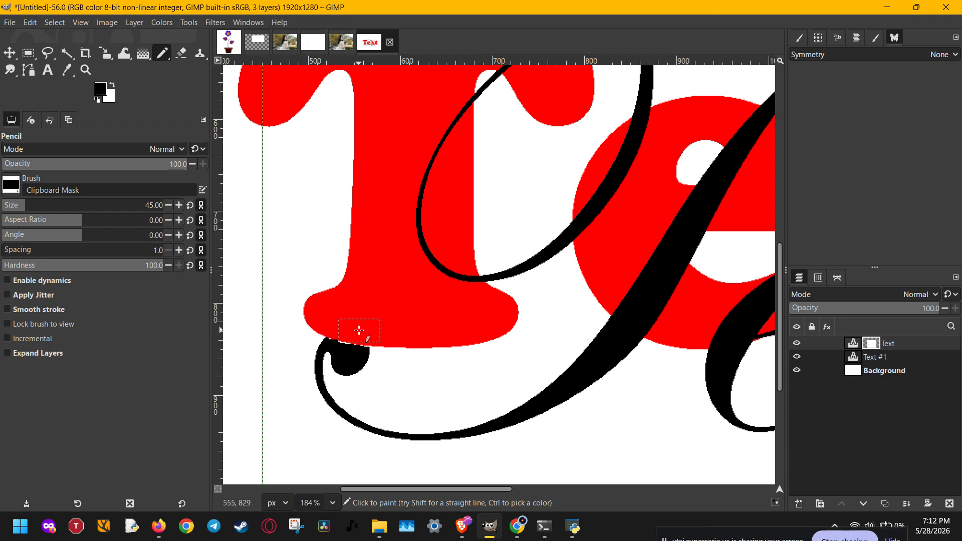
Switch the Pencil to the round brush 2. Hardness 100 and set its size to 8
scroll(358, 331, up, 5)
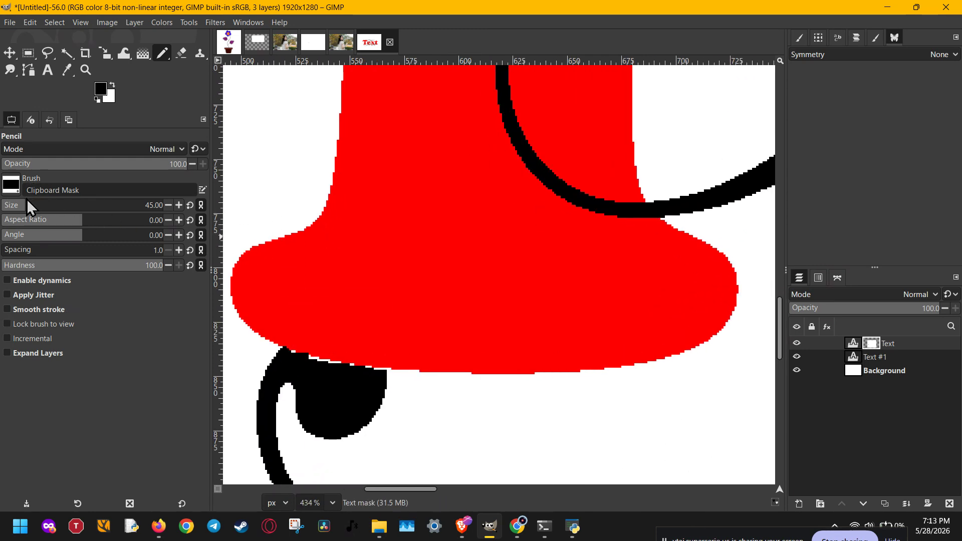
scroll(27, 205, down, 20)
click(11, 190)
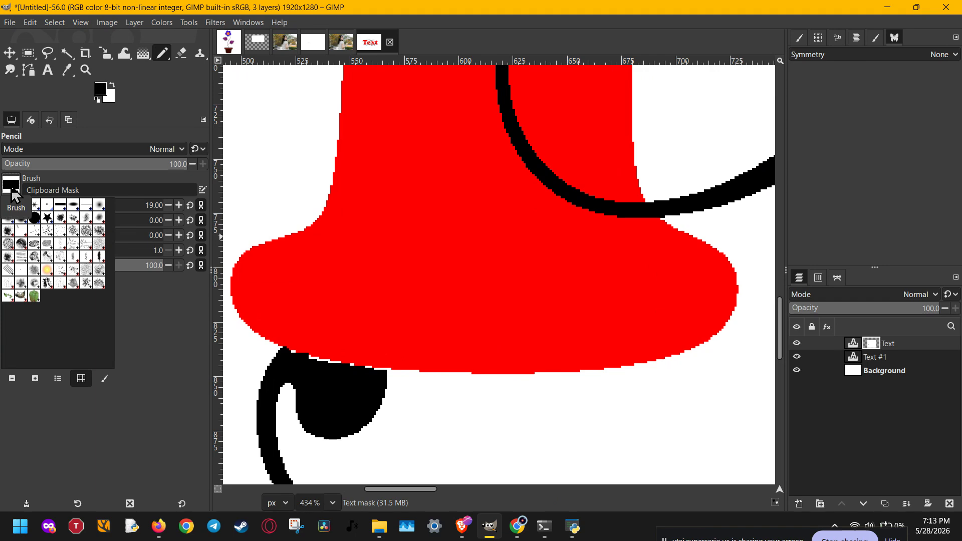
click(33, 217)
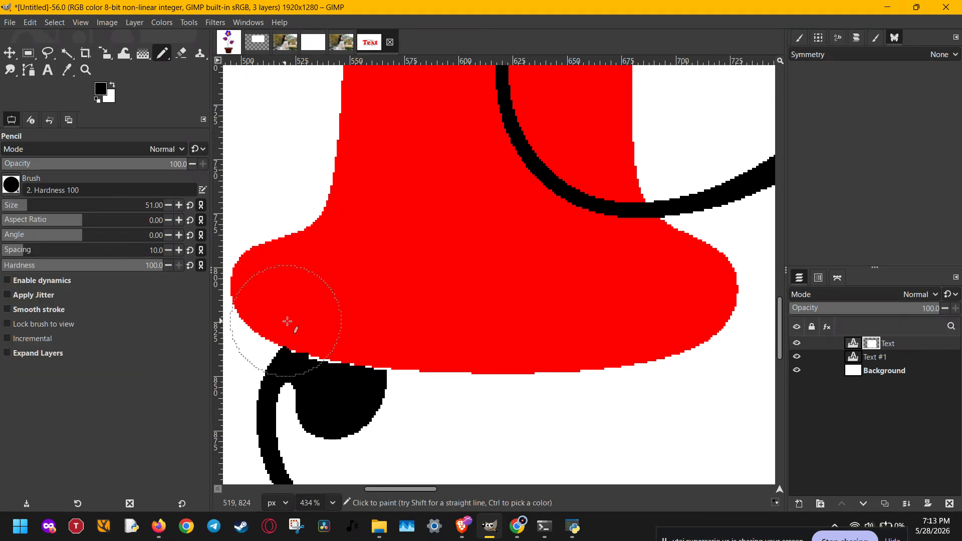
drag(25, 204, 9, 207)
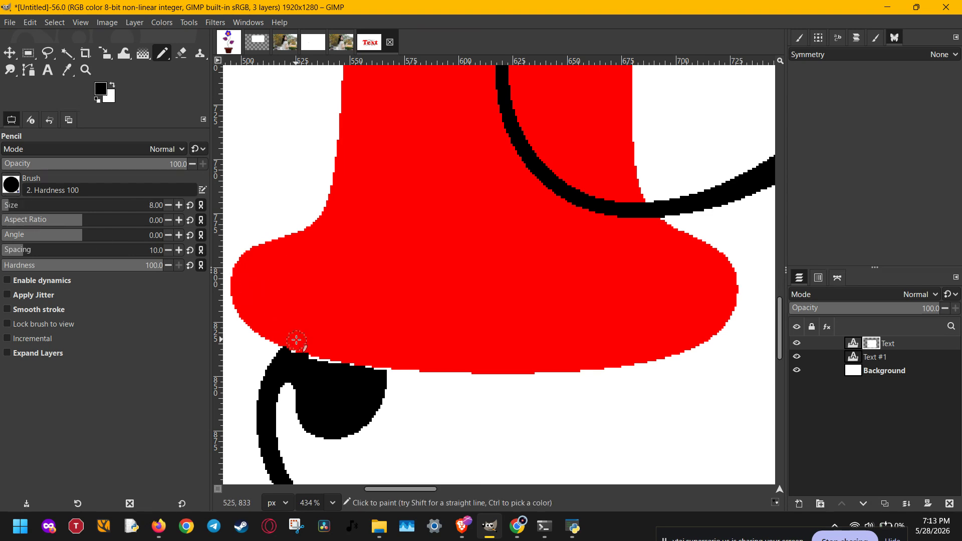
Undo the last mask stroke, lower the script layer's opacity to 66, and mask the ball end along the red T's foot edge
key(ctrl+z)
drag(295, 339, 387, 351)
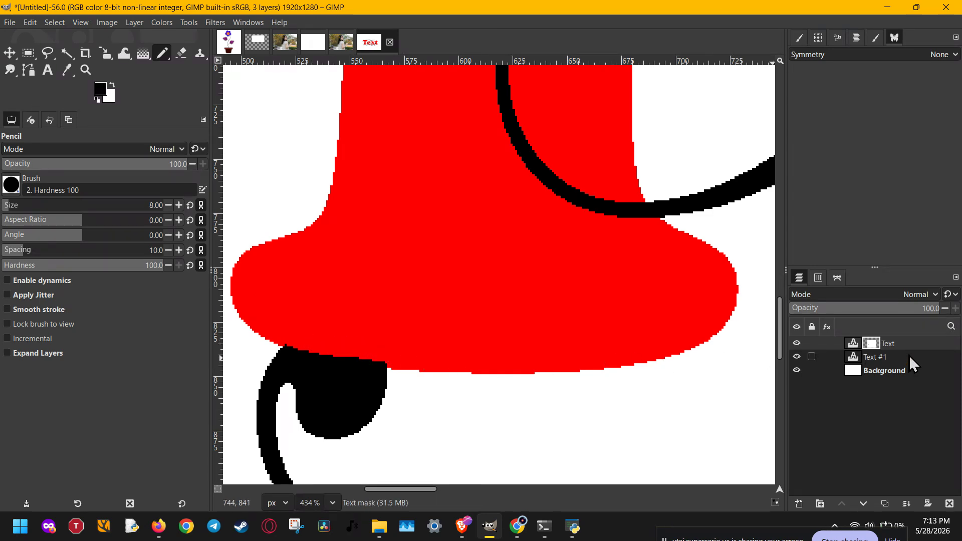
click(888, 308)
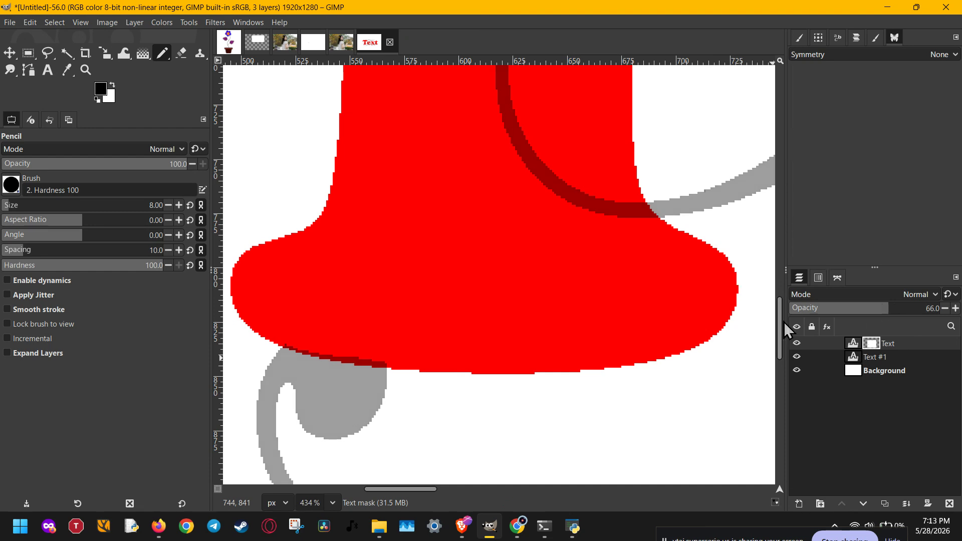
drag(394, 367, 291, 332)
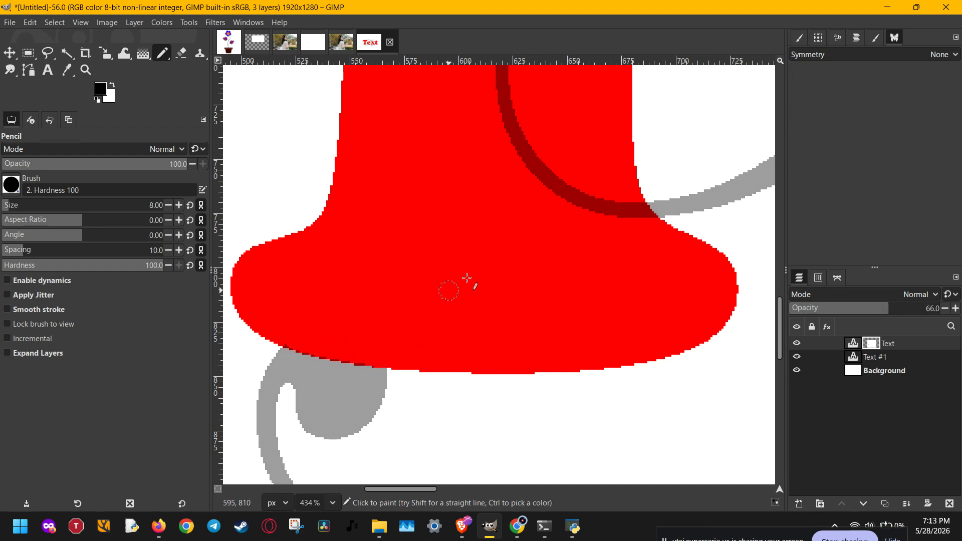
Mask out the thin script stroke where it crosses the right arm of the red T, undoing and repainting the rough first pass
drag(492, 251, 431, 354)
scroll(431, 354, down, 1)
scroll(437, 323, up, 5)
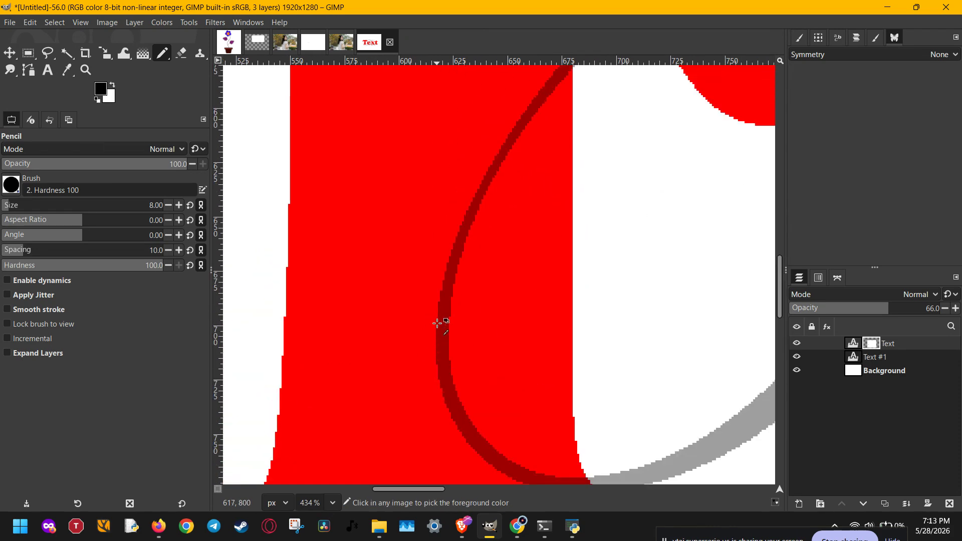
scroll(437, 324, down, 3)
drag(553, 264, 428, 408)
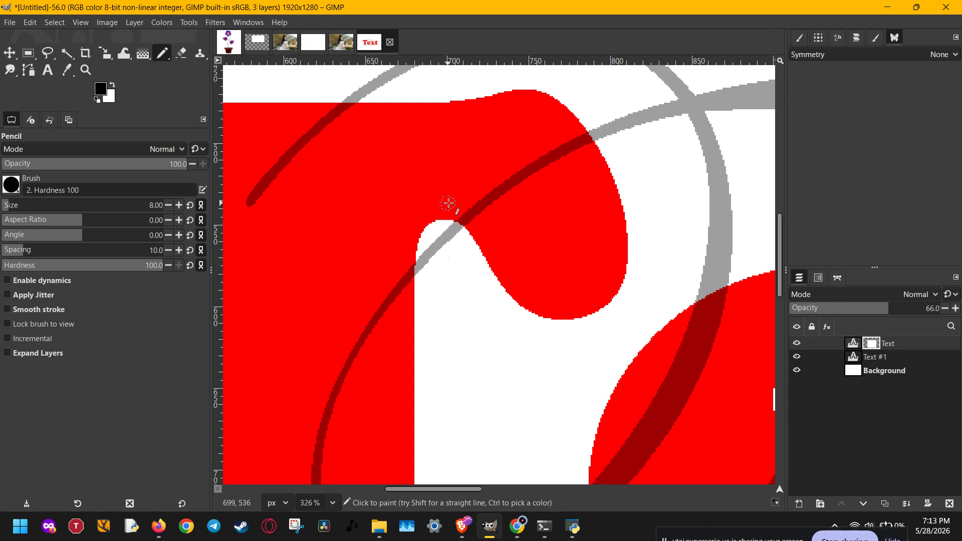
mouse_move(464, 213)
mouse_down()
mouse_move(524, 167)
mouse_move(591, 136)
mouse_up()
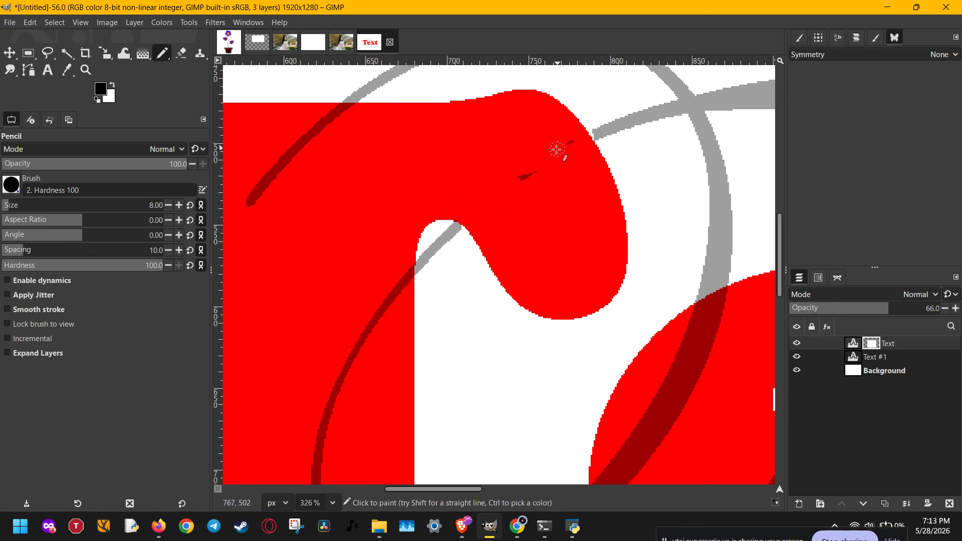
click(574, 143)
key(ctrl+z)
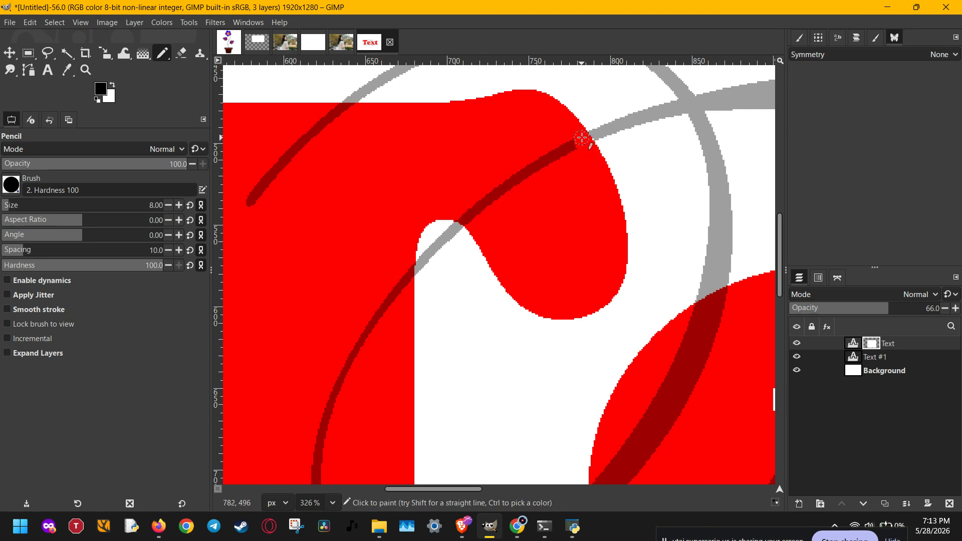
mouse_move(466, 212)
mouse_down()
mouse_move(571, 150)
mouse_move(555, 150)
mouse_up()
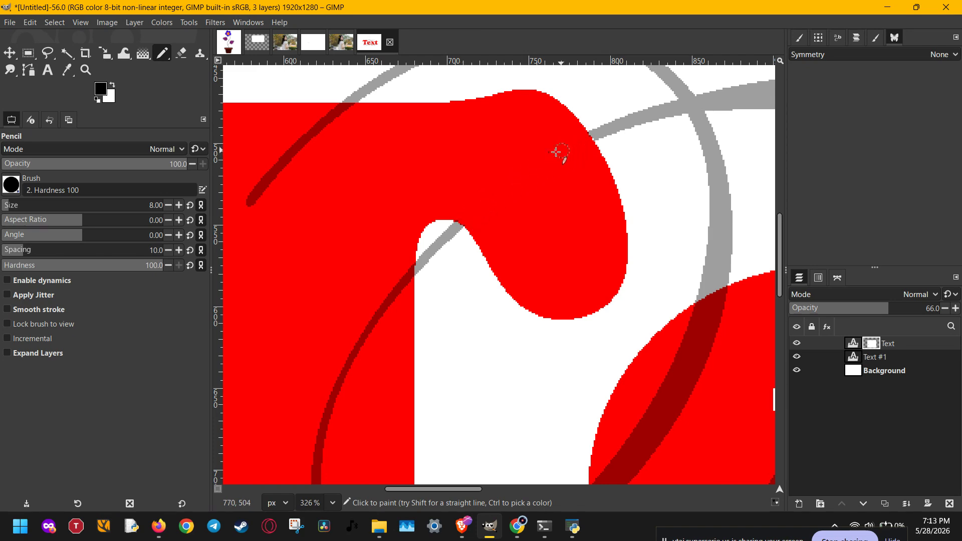
Mask out the script T's large loop where it crosses the left side of the red e
ctrl+scroll(550, 226, down, 2)
ctrl+scroll(547, 228, down, 4)
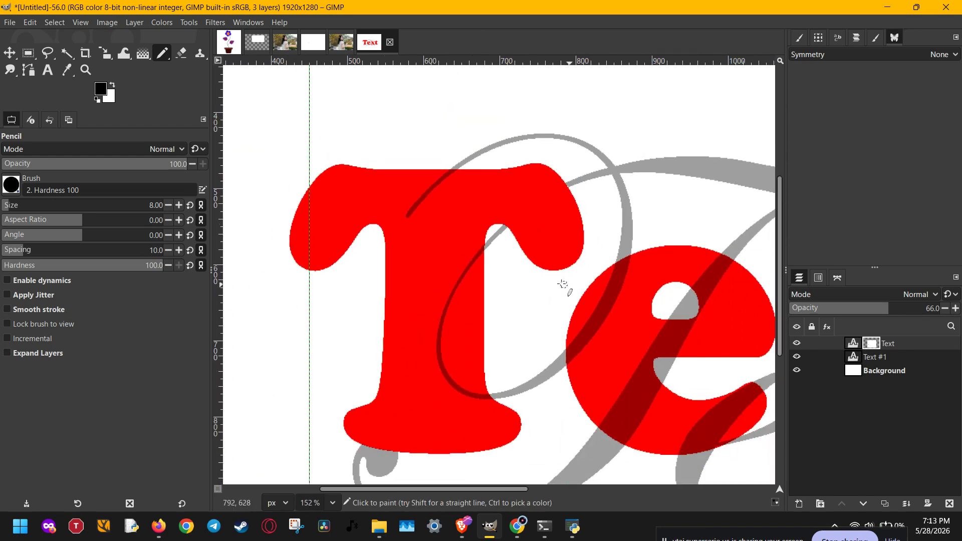
drag(562, 284, 465, 265)
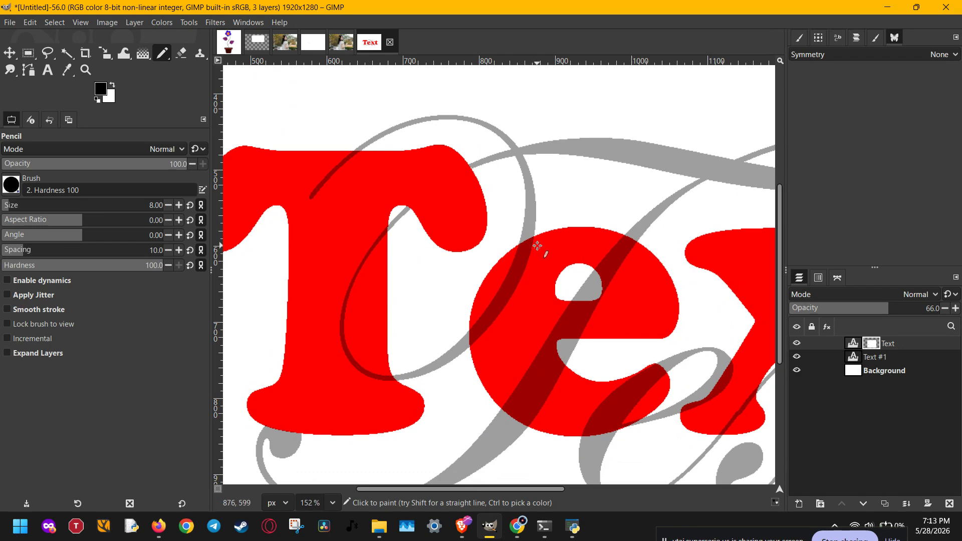
scroll(515, 266, up, 3)
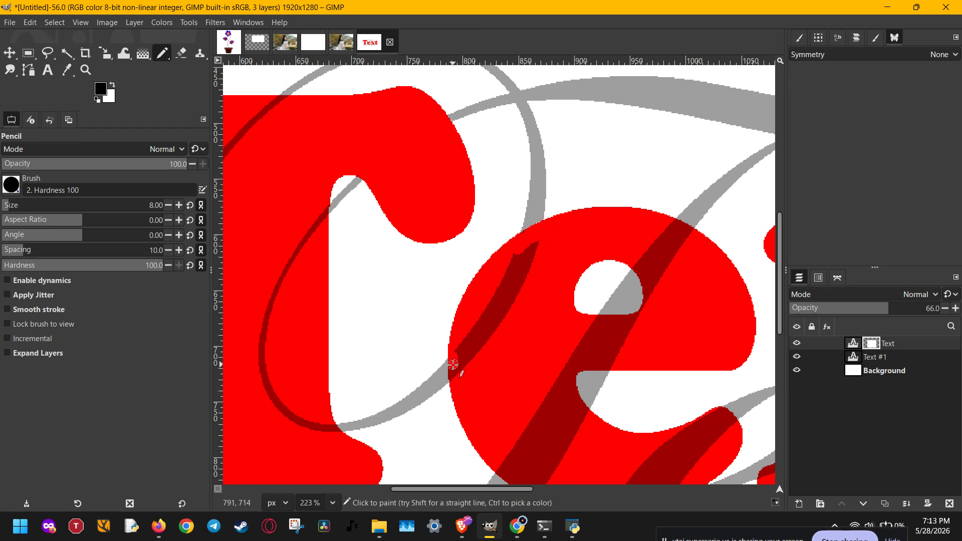
drag(456, 367, 474, 377)
mouse_move(471, 313)
mouse_down()
mouse_move(483, 342)
mouse_move(494, 293)
mouse_move(534, 241)
mouse_move(493, 335)
mouse_move(493, 308)
mouse_move(533, 247)
mouse_up()
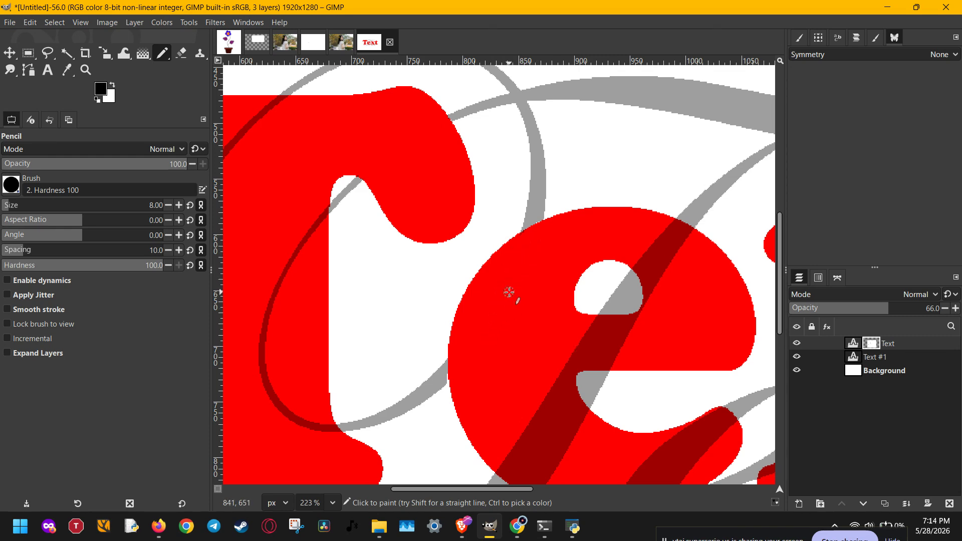
Mask out the script T's thick stem where it crosses the upper part of the red e, around the edge of the counter
ctrl+scroll(509, 292, down, 4)
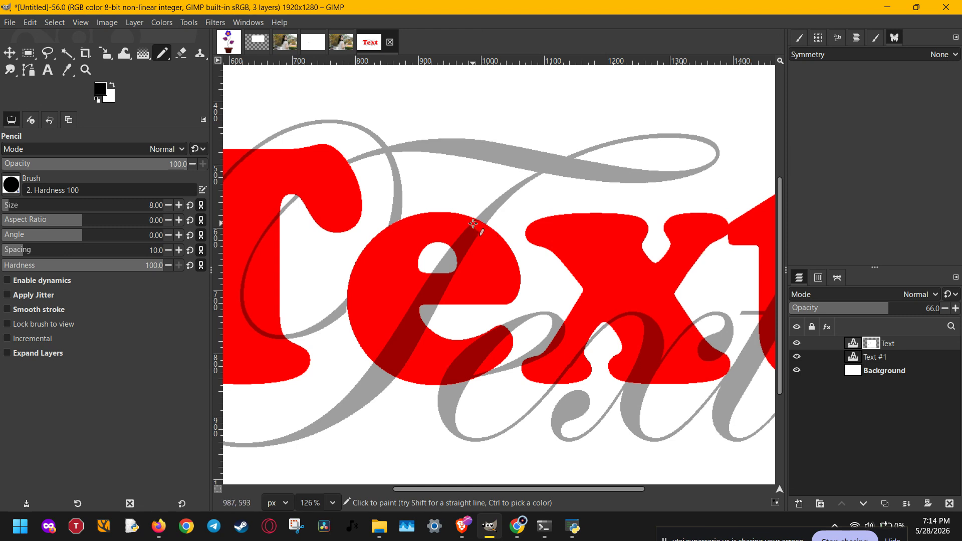
mouse_move(473, 222)
mouse_down()
mouse_move(461, 274)
mouse_move(413, 324)
mouse_up()
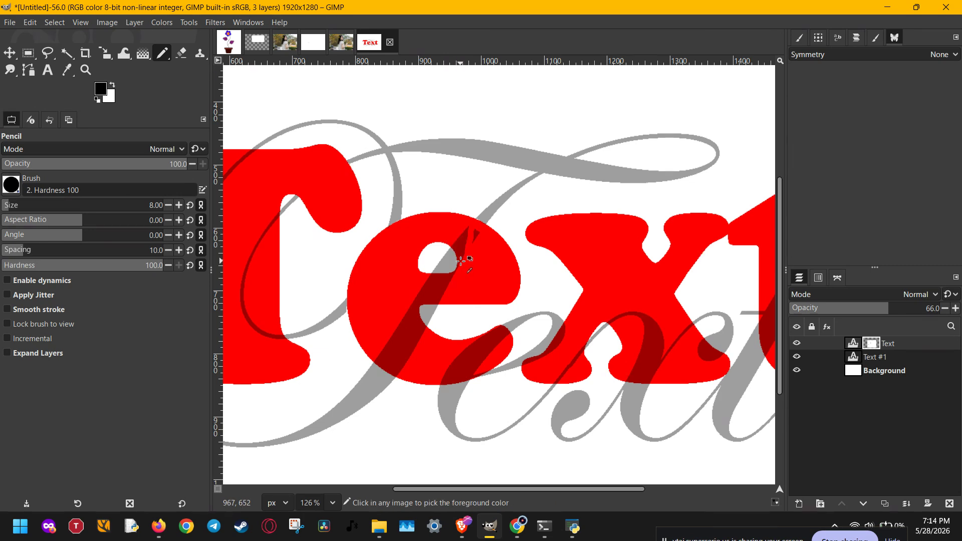
scroll(459, 258, up, 4)
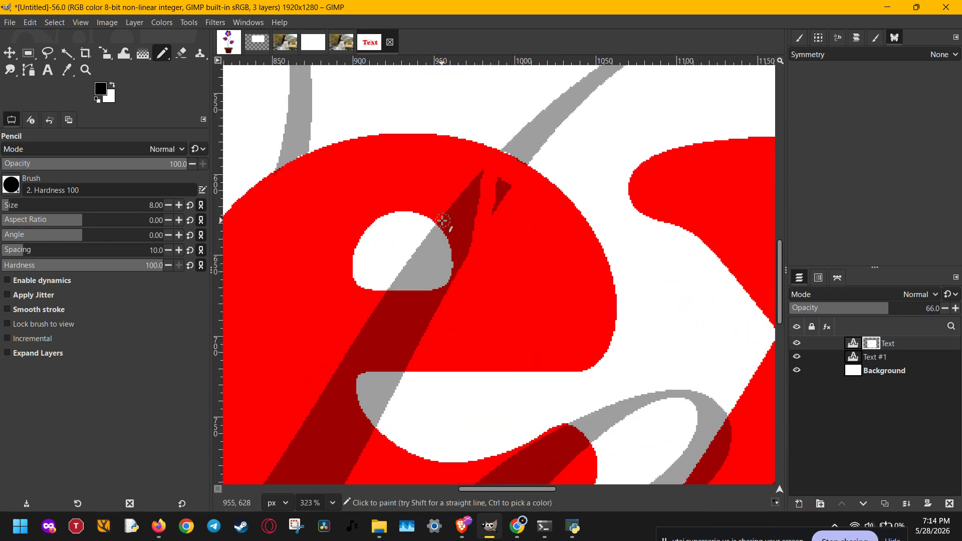
drag(454, 240, 457, 284)
scroll(452, 232, up, 3)
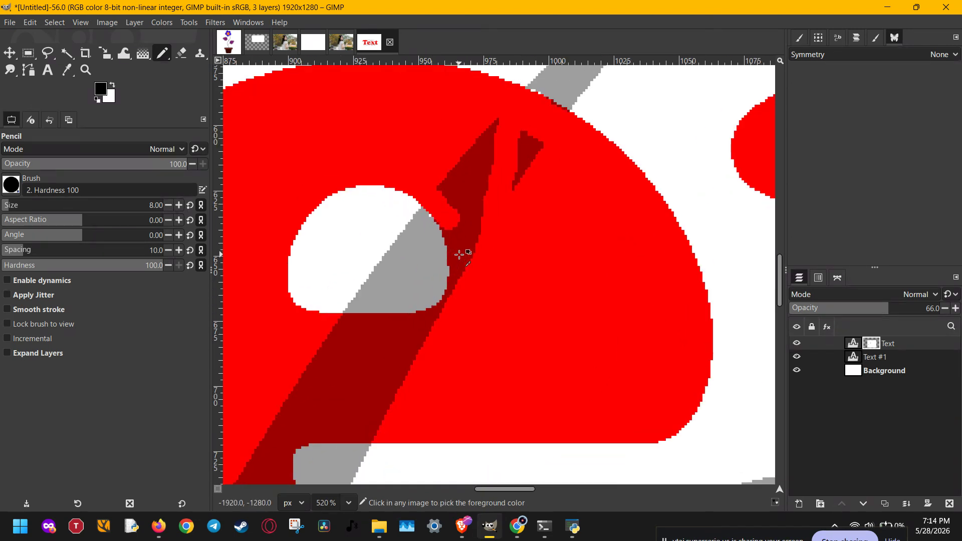
mouse_move(451, 223)
mouse_down()
mouse_move(461, 329)
mouse_move(459, 336)
mouse_move(457, 314)
mouse_move(424, 378)
mouse_move(442, 342)
mouse_up()
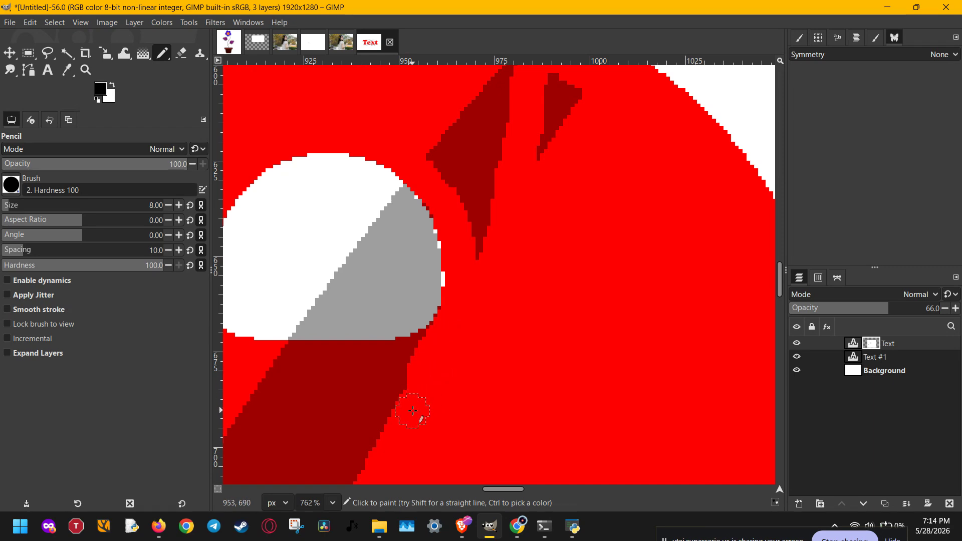
drag(412, 411, 418, 389)
mouse_move(480, 235)
mouse_down()
mouse_move(482, 184)
mouse_move(453, 151)
mouse_move(437, 157)
mouse_move(471, 218)
mouse_up()
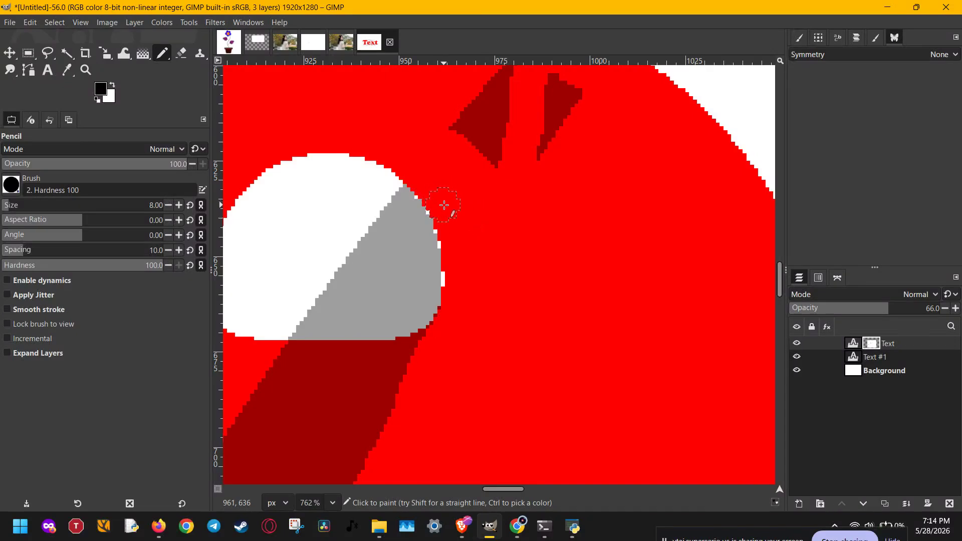
scroll(486, 183, down, 2)
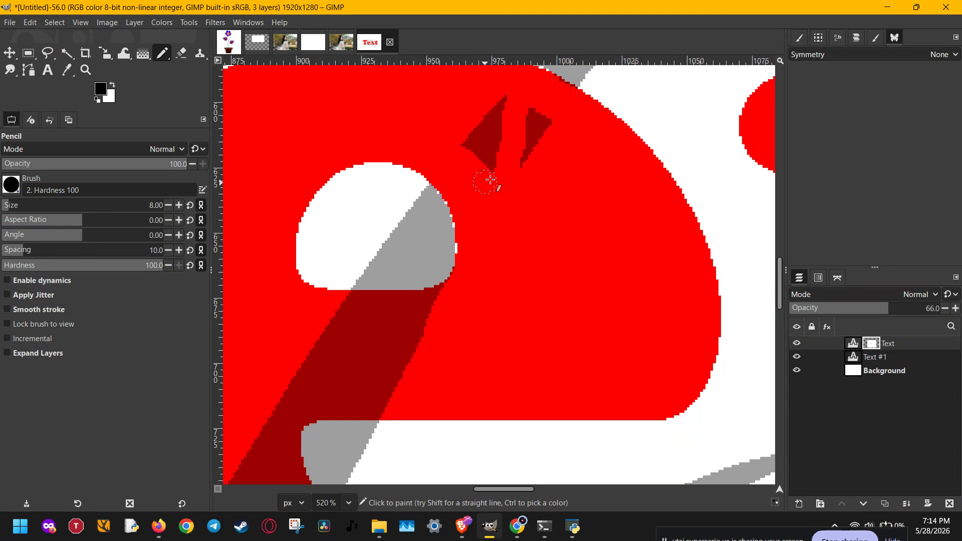
mouse_move(553, 135)
mouse_down()
mouse_move(533, 119)
mouse_move(535, 146)
mouse_move(500, 172)
mouse_move(483, 138)
mouse_move(503, 103)
mouse_up()
scroll(482, 172, down, 7)
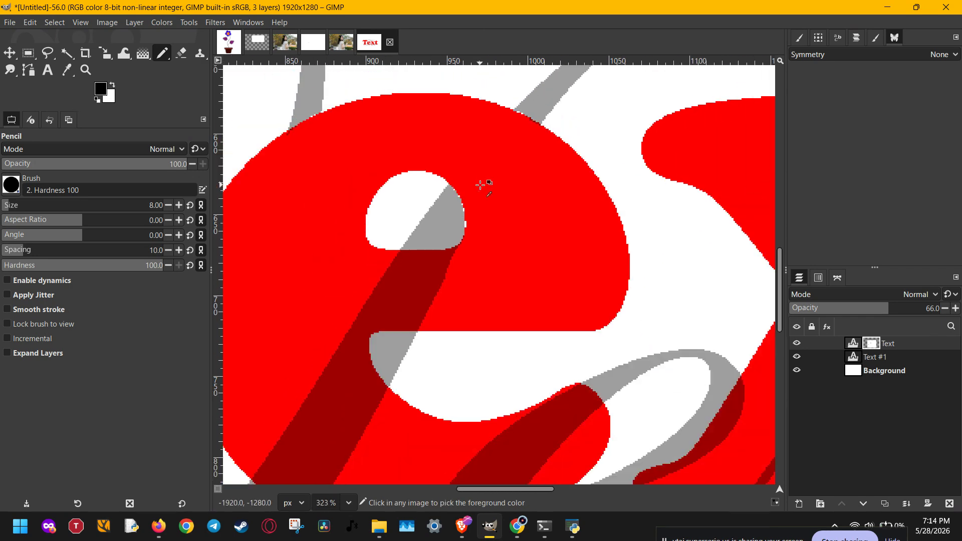
Mask out the script e's loop where it overlaps the lower left leg of the red x
scroll(503, 269, down, 1)
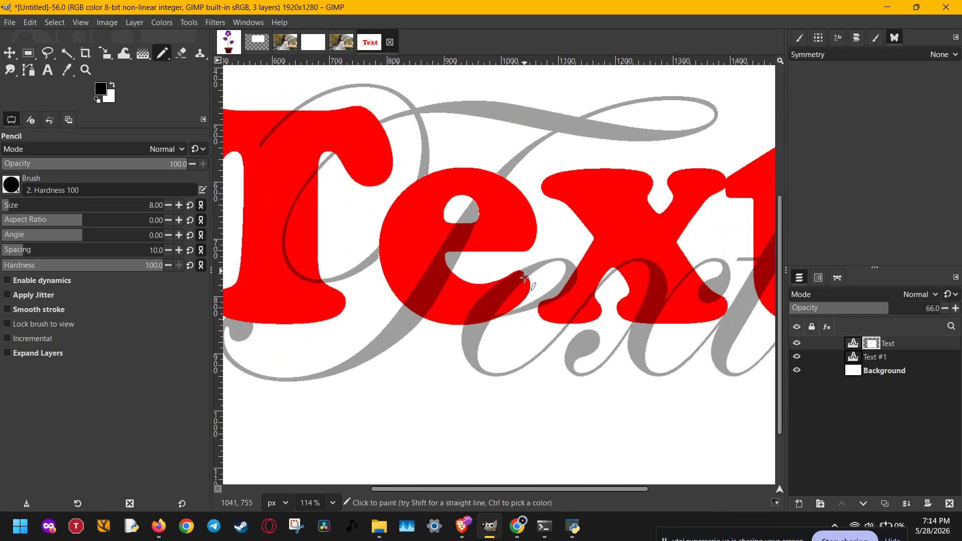
scroll(461, 284, up, 5)
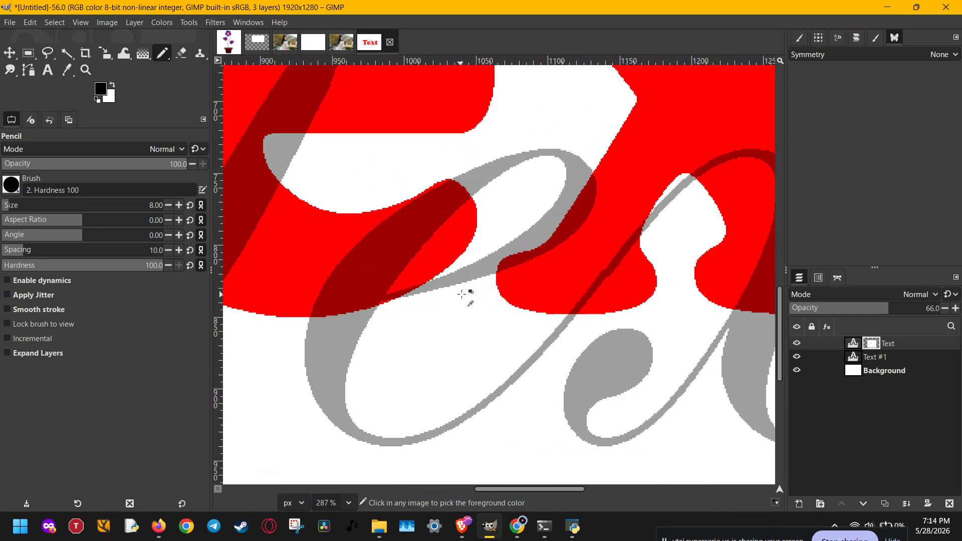
scroll(434, 210, up, 3)
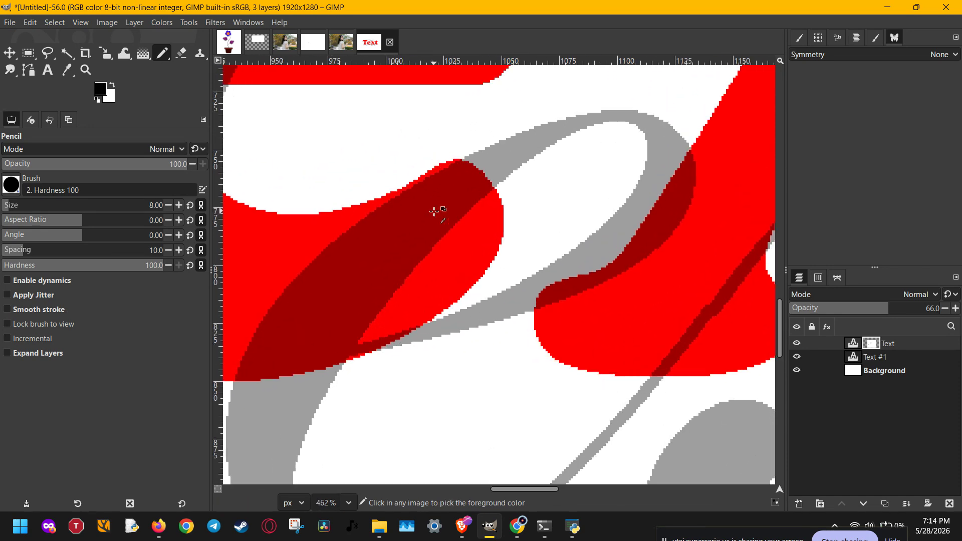
scroll(434, 211, down, 4)
scroll(538, 249, up, 2)
scroll(540, 248, down, 4)
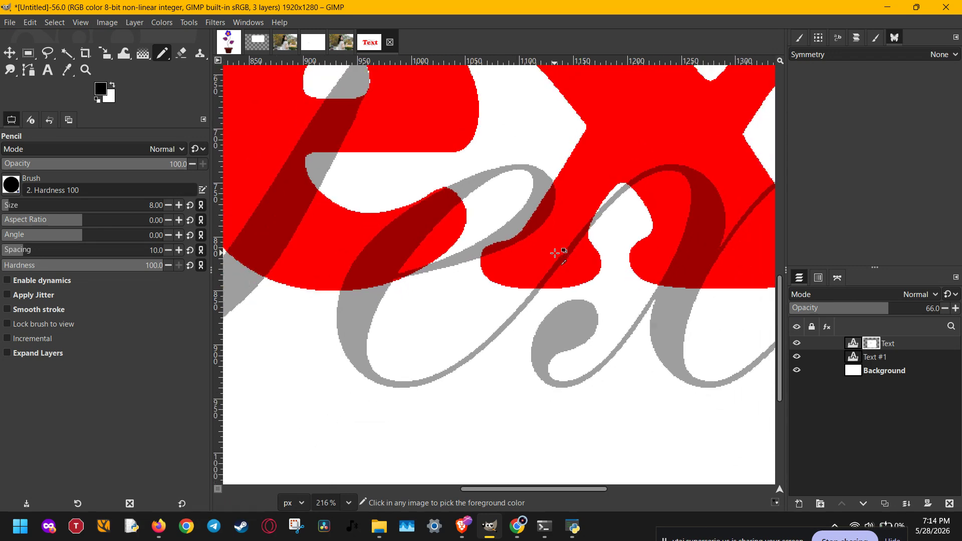
scroll(543, 245, up, 2)
scroll(544, 244, up, 5)
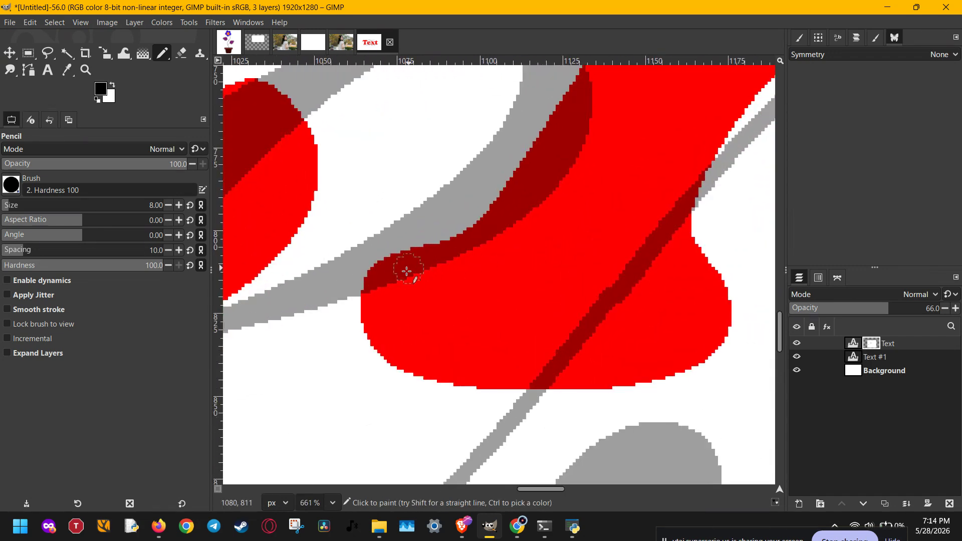
mouse_move(379, 291)
mouse_down()
mouse_move(398, 269)
mouse_move(476, 248)
mouse_move(585, 93)
mouse_move(579, 135)
mouse_move(539, 219)
mouse_up()
drag(594, 131, 542, 246)
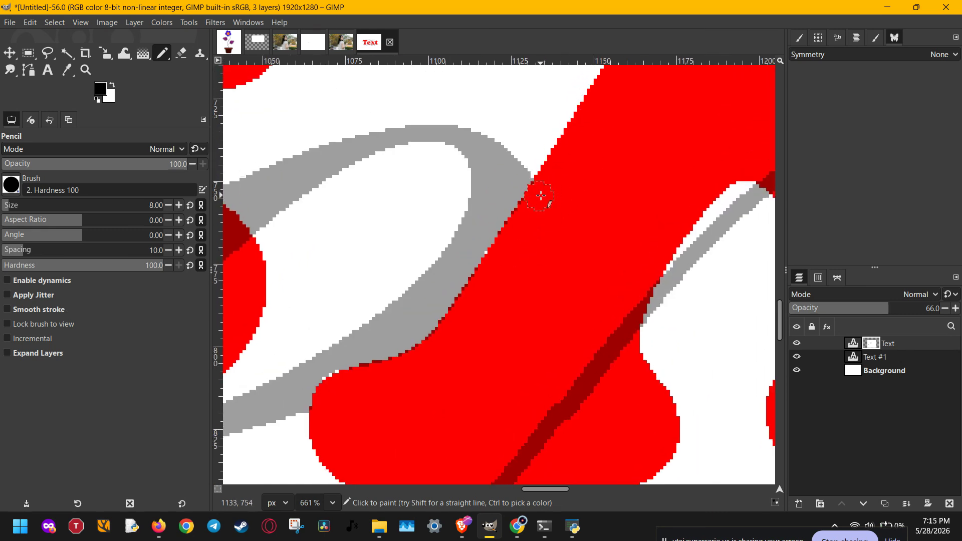
Mask out the thin upper arc of the script x where it crosses the red x beside the inner notch
scroll(548, 254, down, 3)
drag(530, 326, 486, 302)
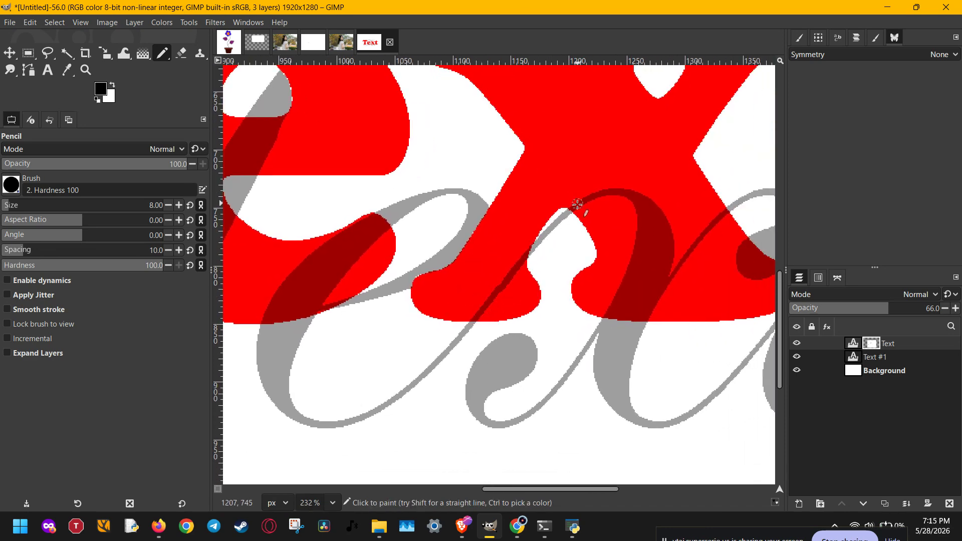
scroll(576, 206, up, 4)
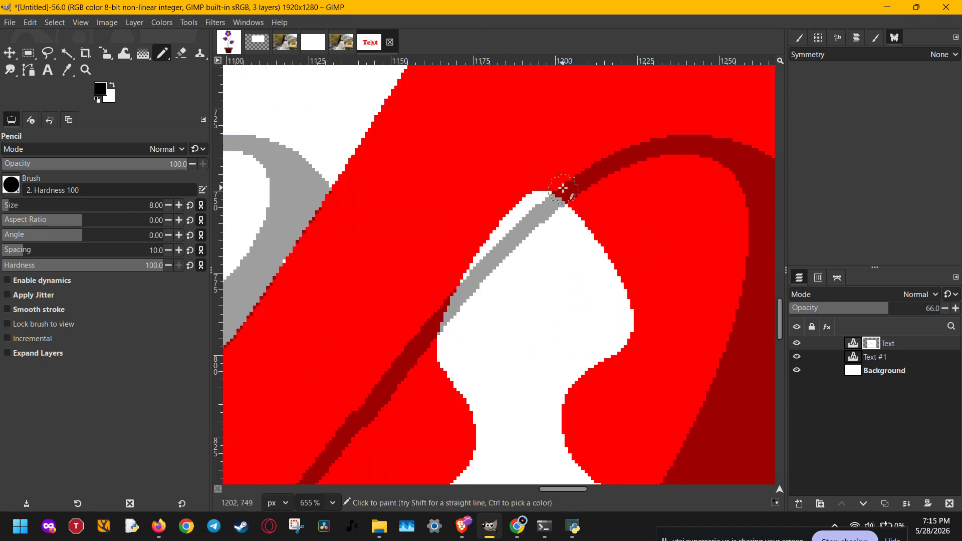
mouse_move(567, 186)
mouse_down()
mouse_move(632, 157)
mouse_move(699, 144)
mouse_up()
scroll(683, 232, down, 3)
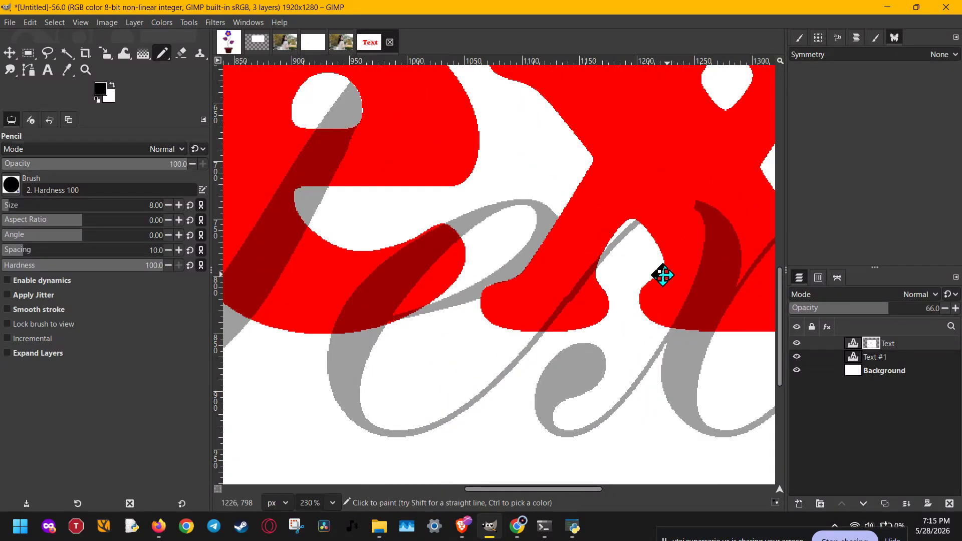
Mask out the lower part of the script x's thick stroke along the bottom edge of the red x's right leg
scroll(528, 284, up, 1)
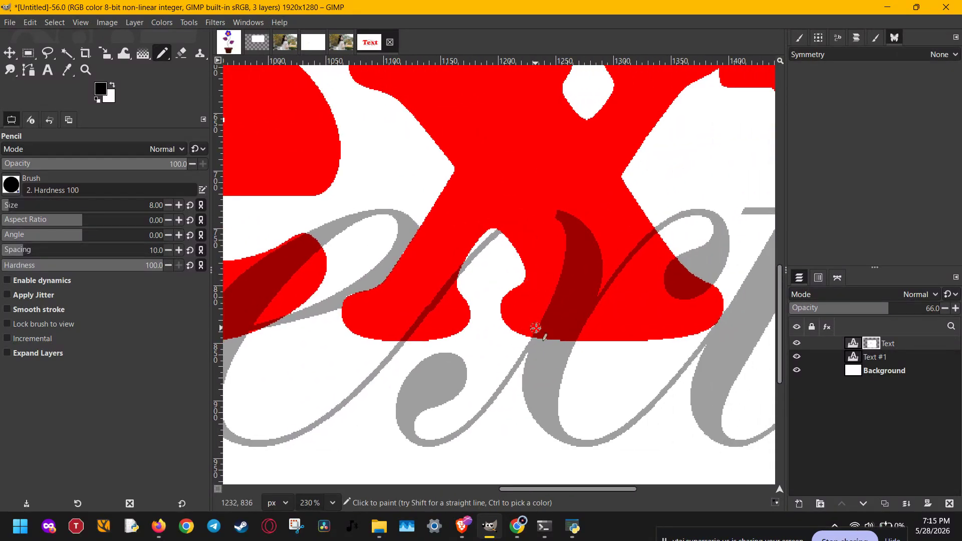
drag(541, 328, 594, 326)
scroll(583, 334, up, 3)
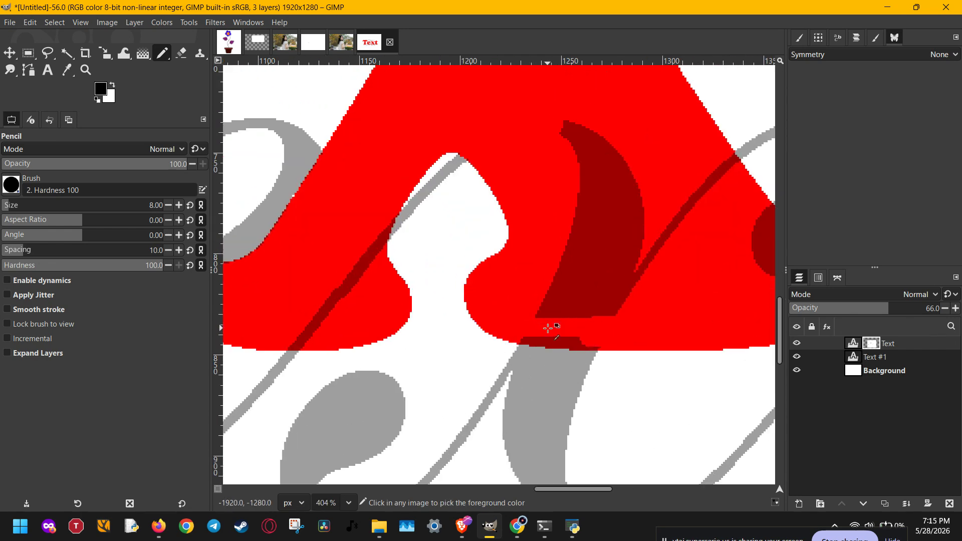
drag(517, 340, 612, 348)
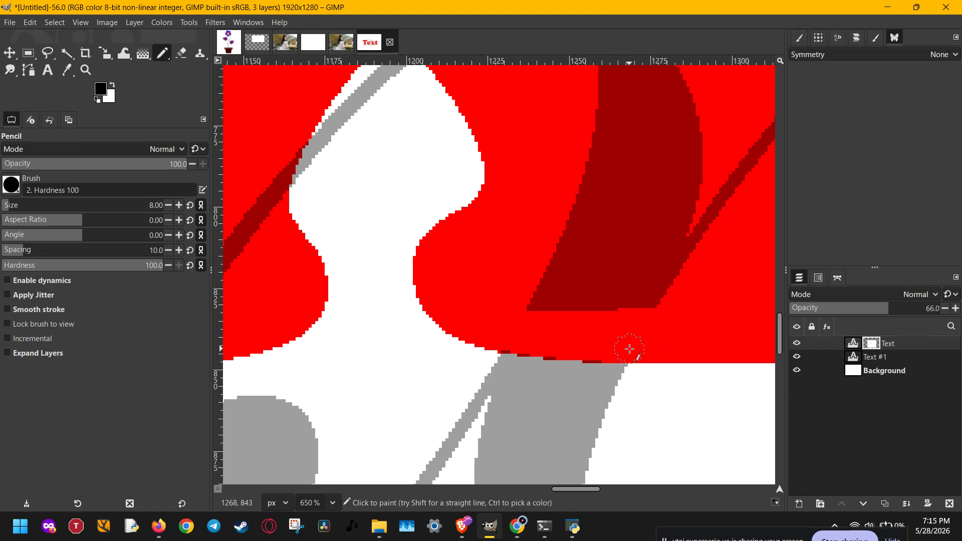
mouse_move(657, 290)
mouse_down()
mouse_move(517, 300)
mouse_move(632, 302)
mouse_move(659, 284)
mouse_move(482, 274)
mouse_move(626, 276)
mouse_move(596, 248)
mouse_move(679, 252)
mouse_move(645, 228)
mouse_move(674, 222)
mouse_move(642, 215)
mouse_up()
Mask out the remaining thick stroke and thin diagonal on the red x's right leg with a larger brush, and set the brush size to 9
scroll(646, 211, down, 2)
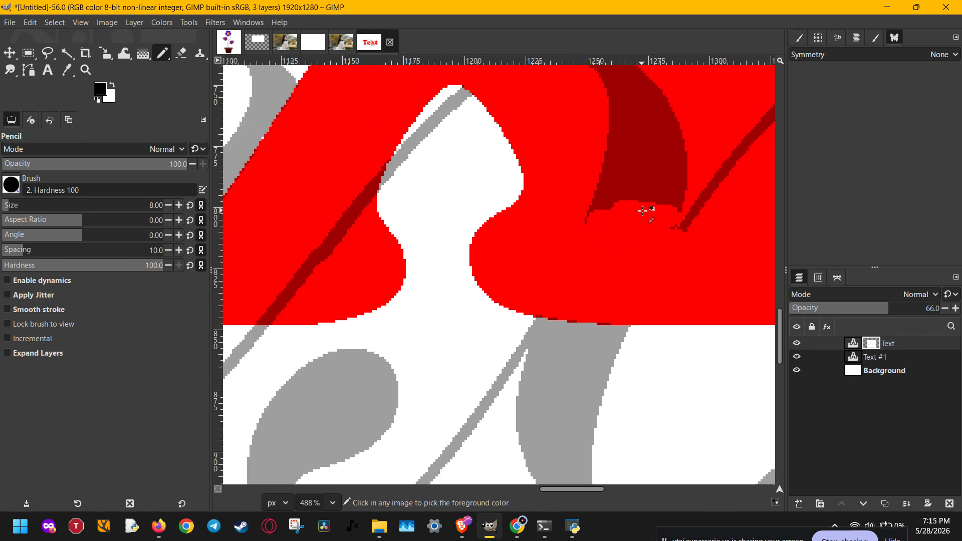
drag(659, 140, 558, 263)
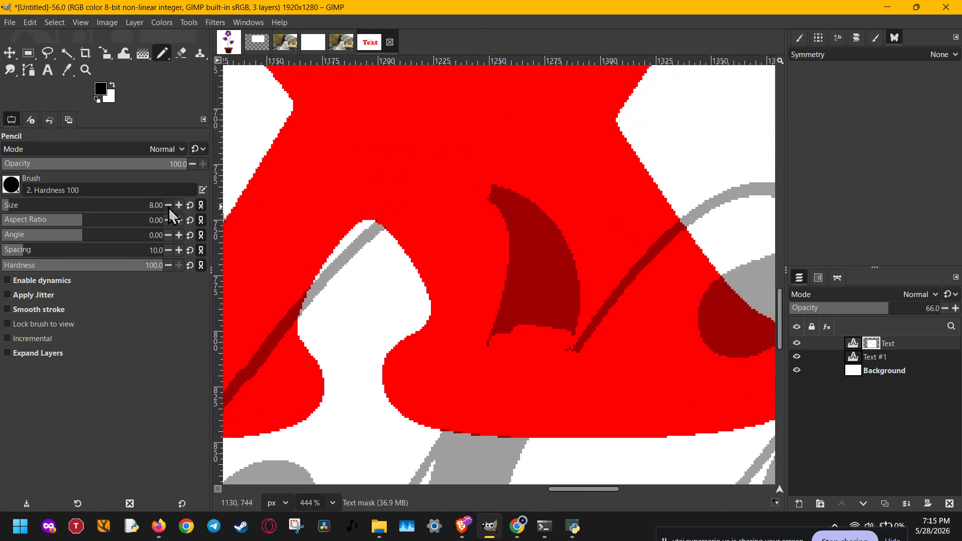
click(48, 204)
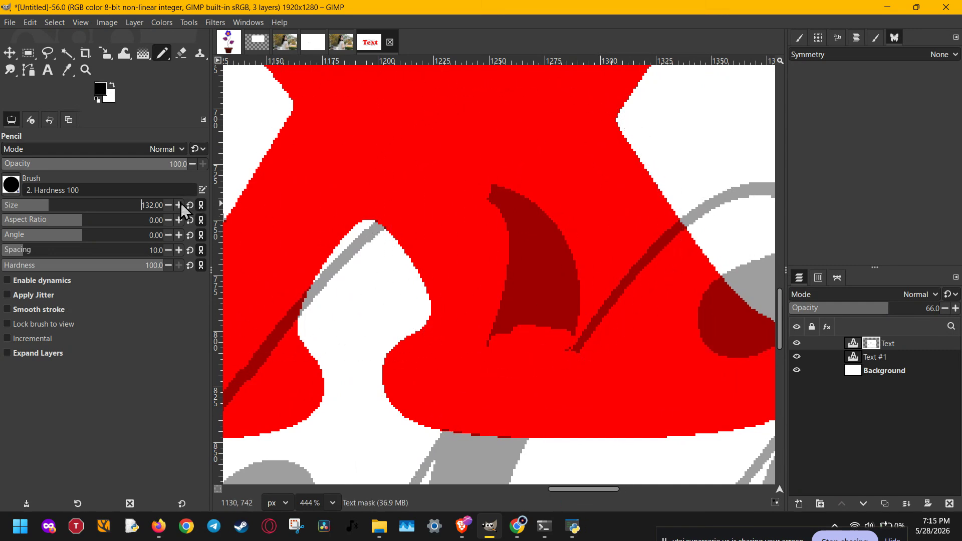
mouse_move(526, 194)
mouse_down()
mouse_move(542, 261)
mouse_move(529, 305)
mouse_move(556, 331)
mouse_move(641, 258)
mouse_up()
drag(20, 205, 8, 205)
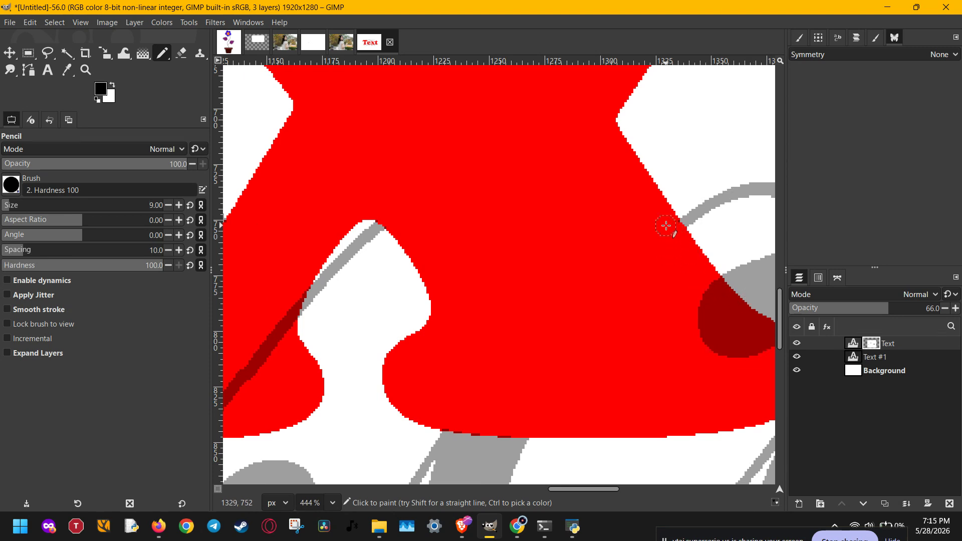
Mask out the script t's thin tail where it crosses the bottom curve of the red t
ctrl+scroll(669, 228, down, 4)
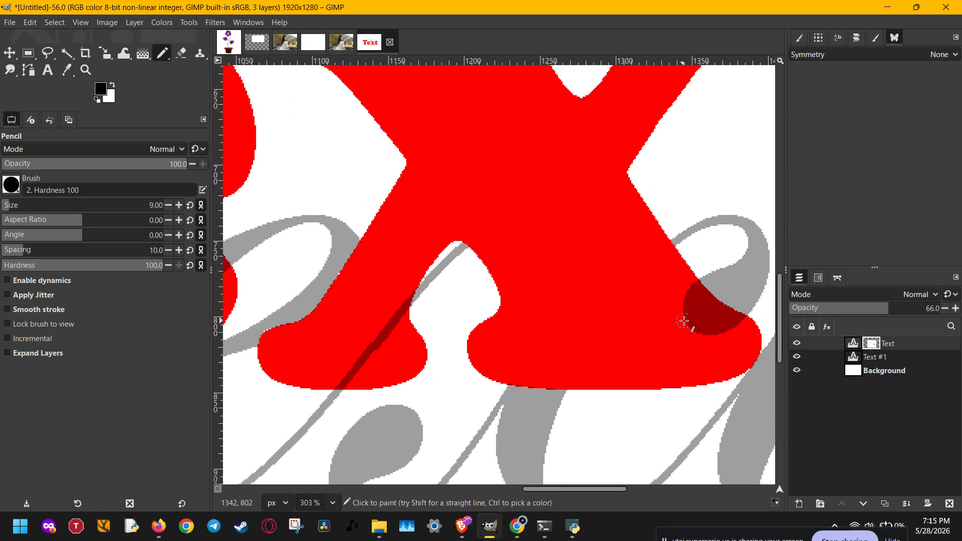
ctrl+scroll(594, 279, down, 3)
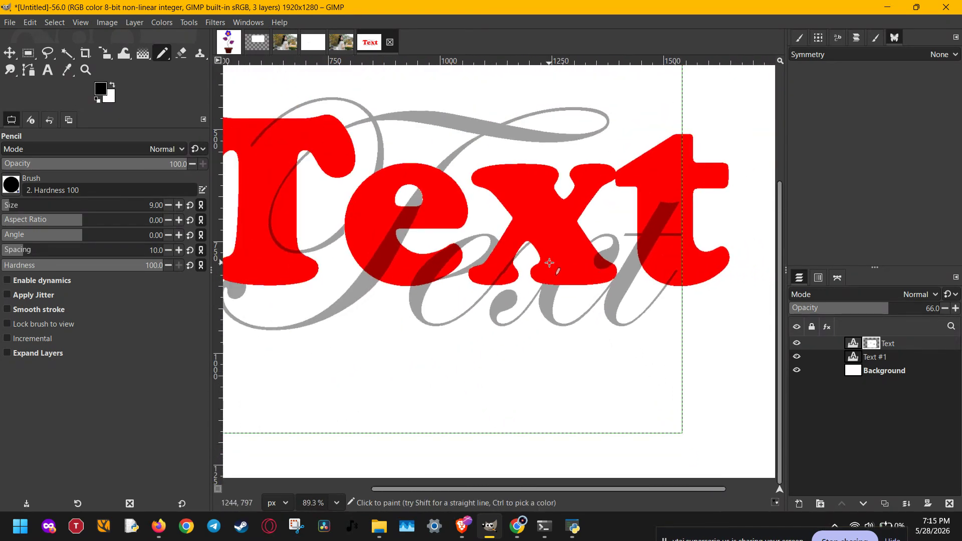
ctrl+scroll(679, 263, up, 3)
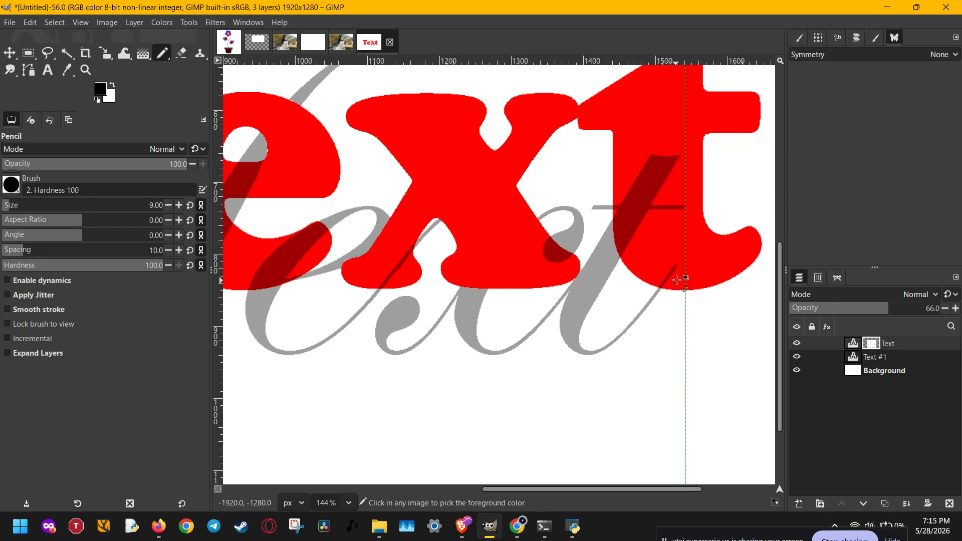
ctrl+scroll(645, 237, down, 1)
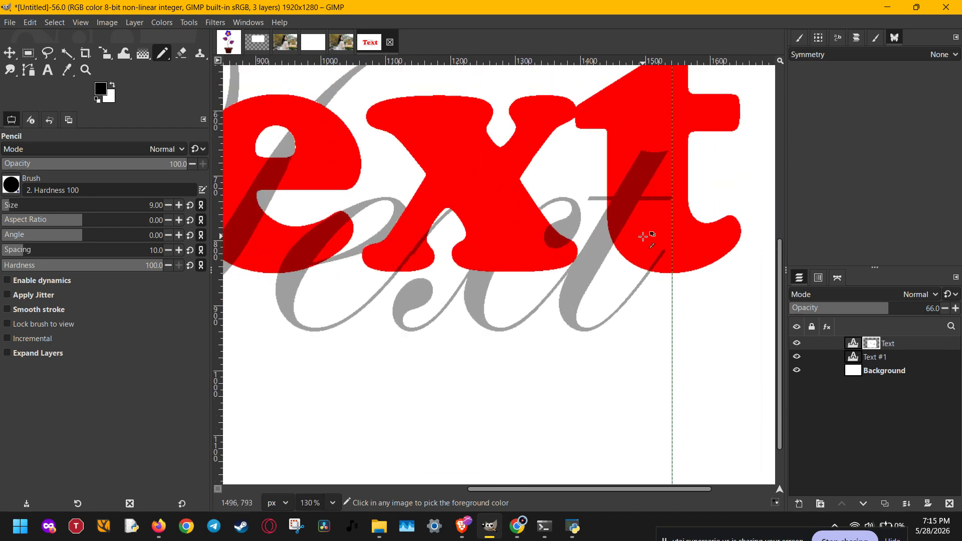
ctrl+scroll(645, 237, up, 4)
ctrl+scroll(645, 236, down, 3)
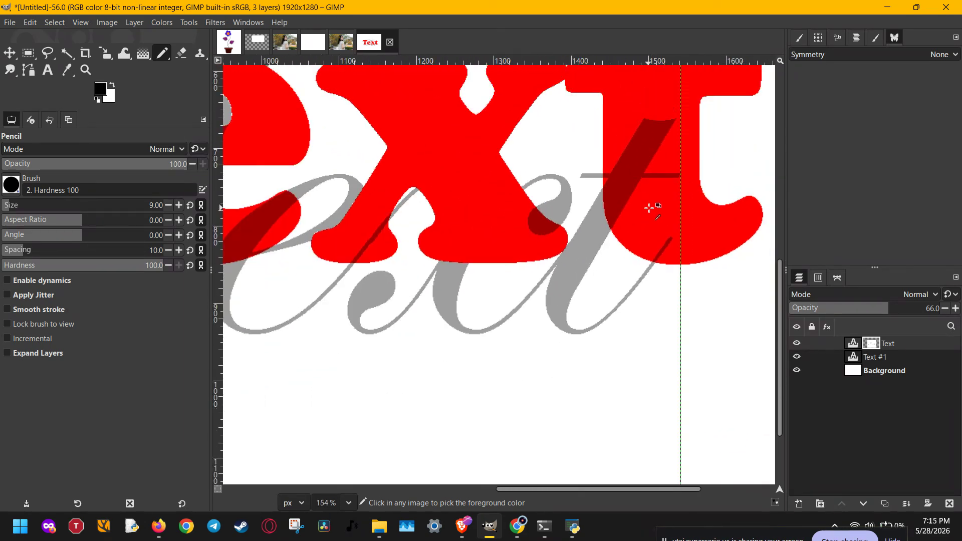
drag(658, 189, 601, 253)
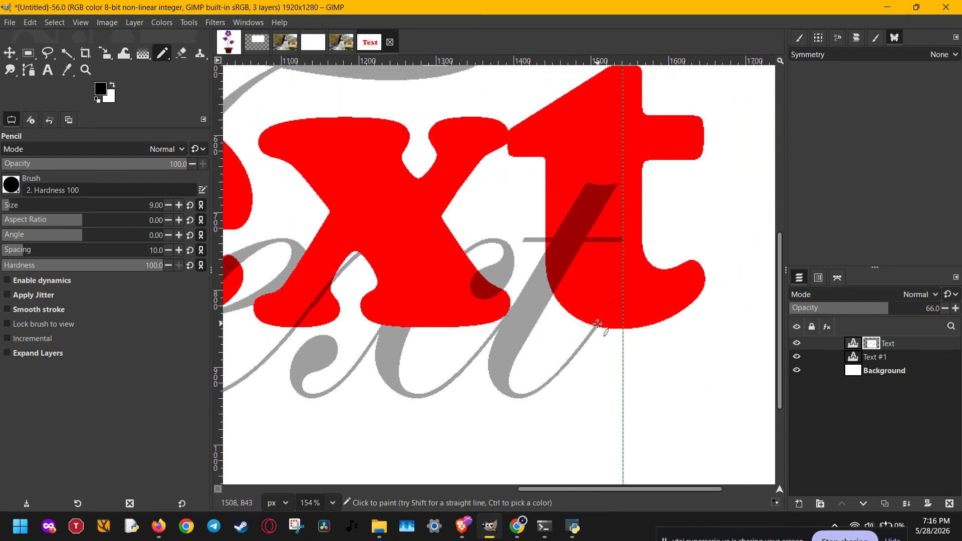
Raise the script text layer's opacity to 100
ctrl+scroll(615, 301, down, 3)
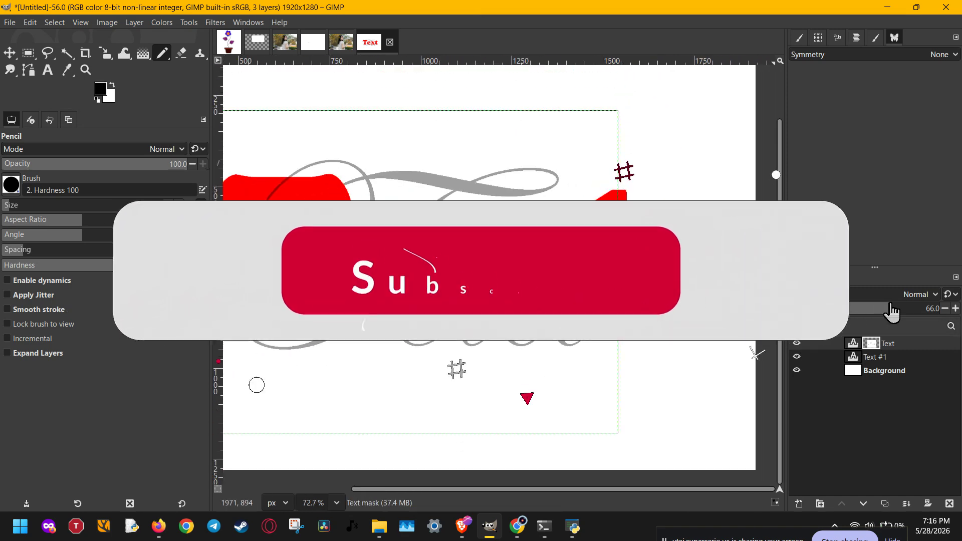
drag(892, 312, 942, 309)
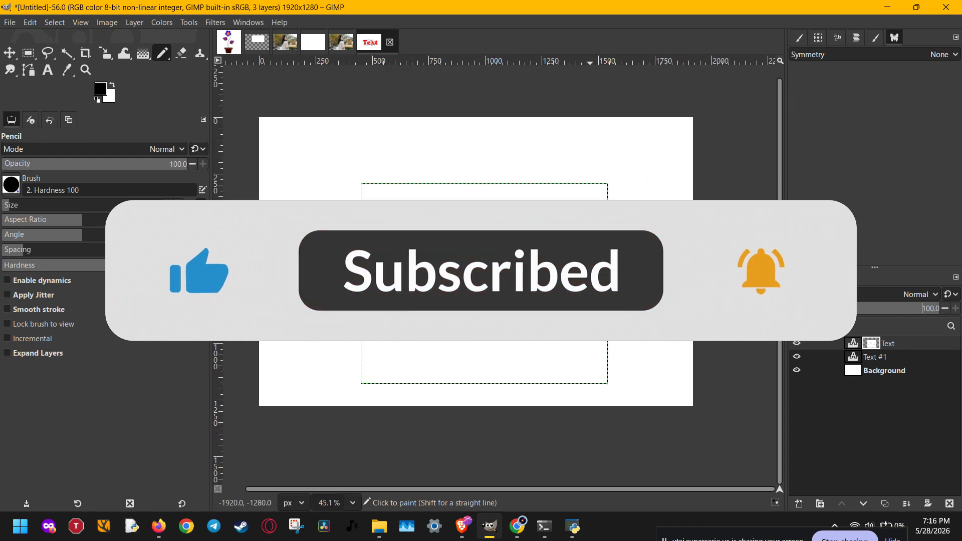